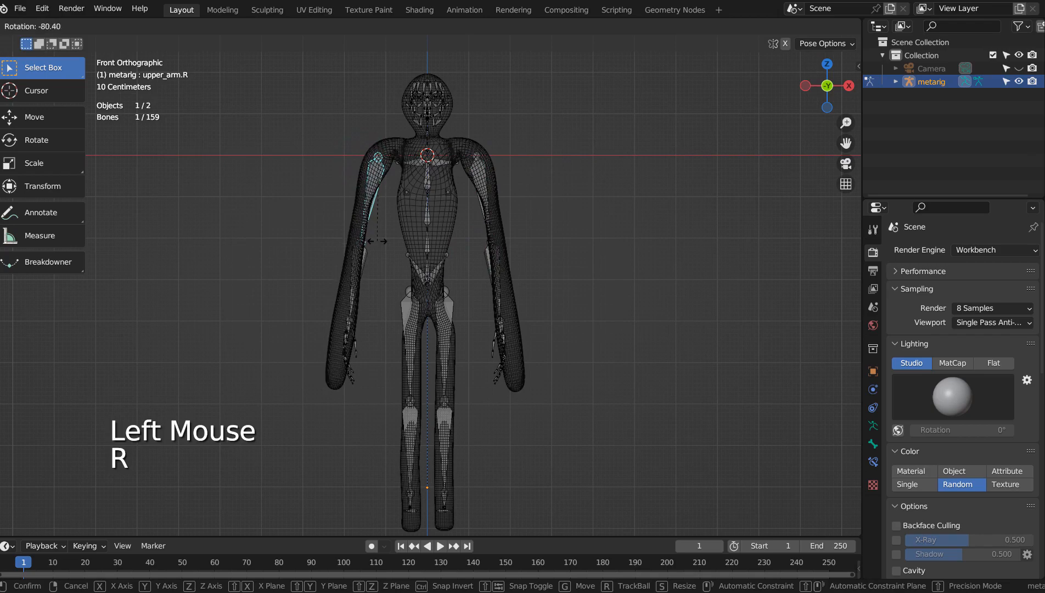
# Lower the right upper arm alongside the body and rotate all the upper-body bones as seen from the top
pyautogui.click(375, 240)
pyautogui.moveTo(304, 53); pyautogui.dragTo(565, 256)
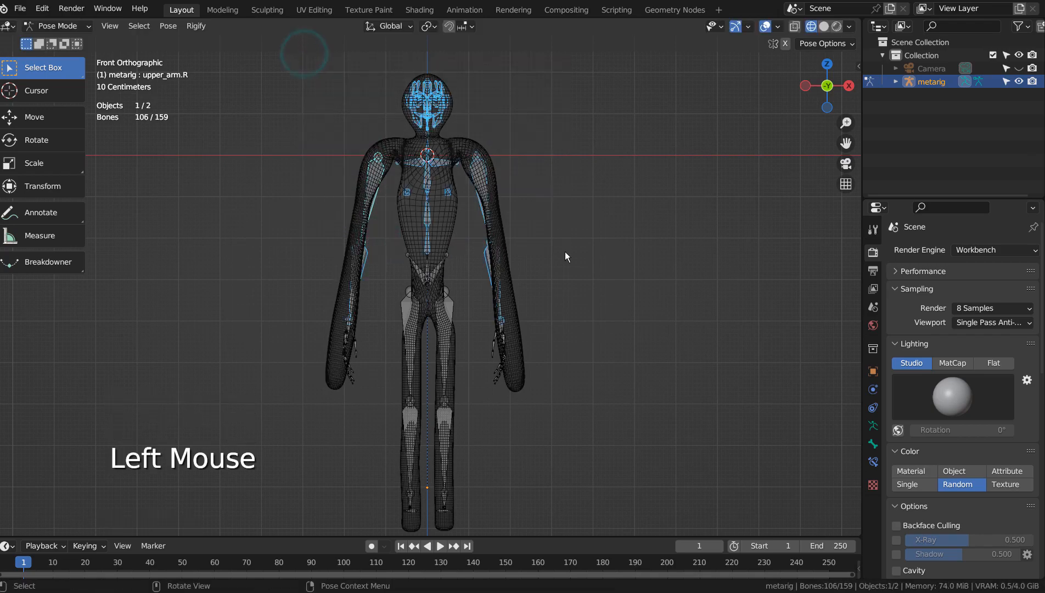
pyautogui.press('KP_7')
pyautogui.press('r')
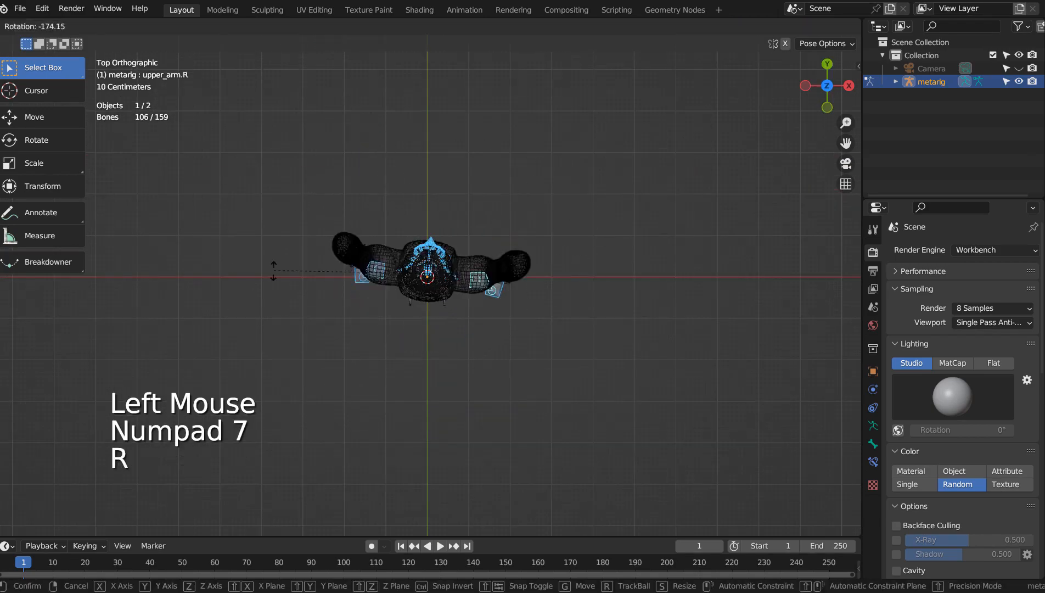
pyautogui.keyDown('ctrl'); pyautogui.click(276, 291); pyautogui.keyUp('ctrl')
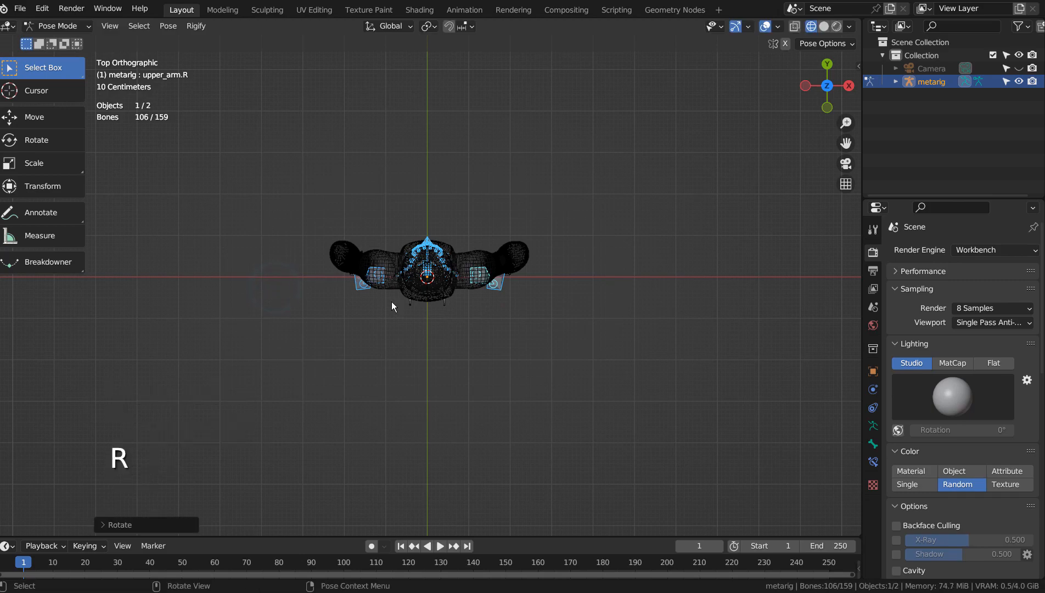
# Fly the camera toward the figure and frame its head, shoulders and upper torso from the front
pyautogui.press('KP_0')
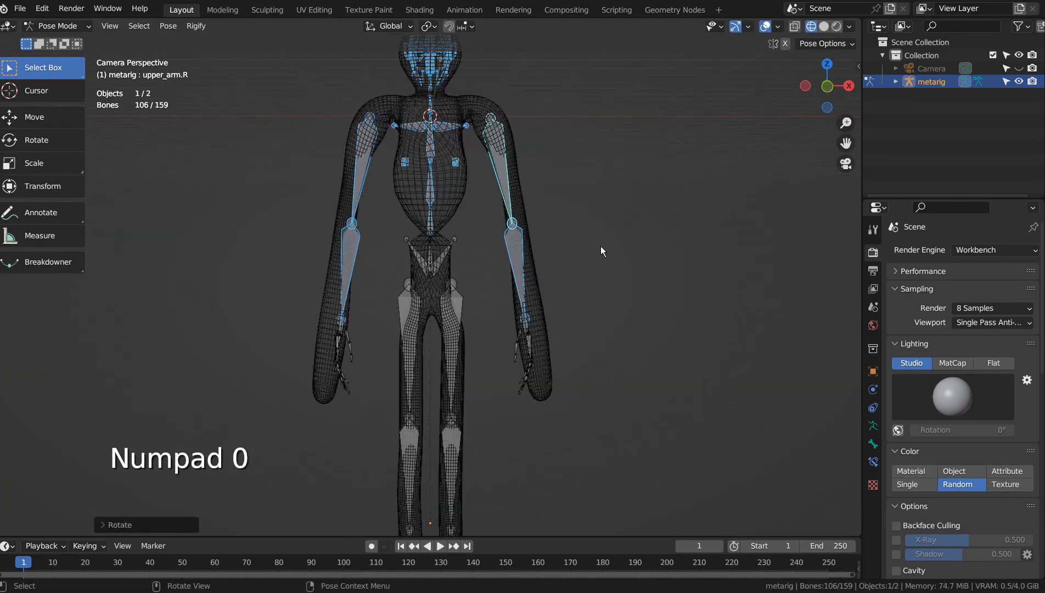
pyautogui.hotkey('shift', '`')
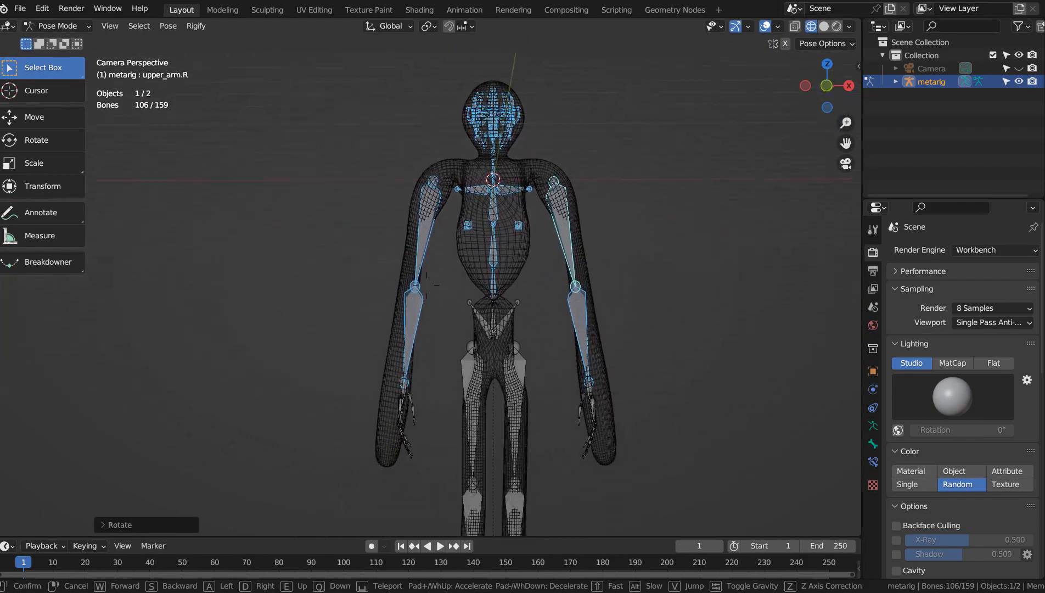
pyautogui.click(601, 234)
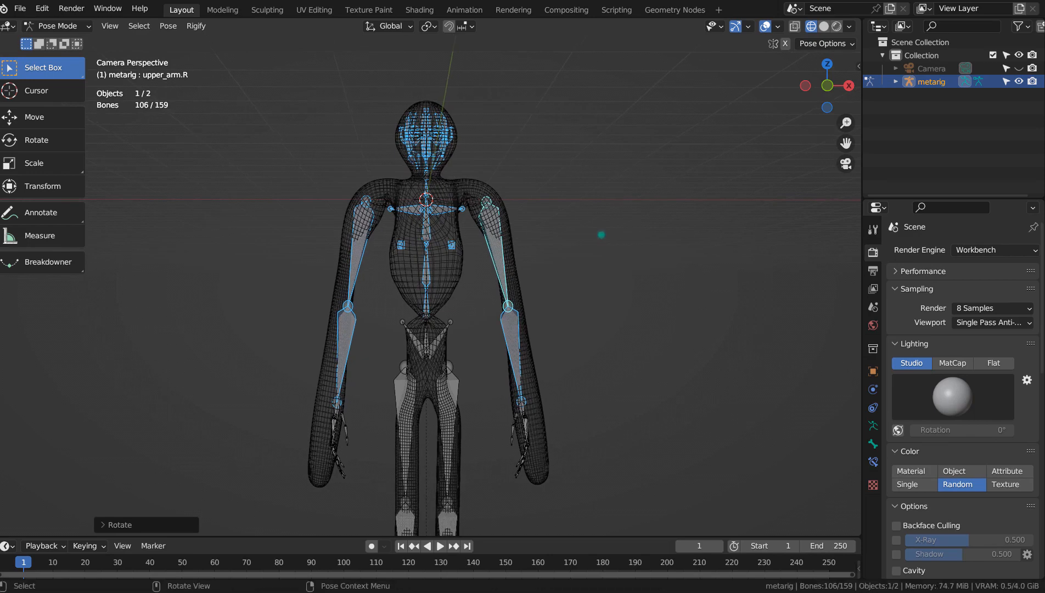
pyautogui.scroll(-2, 610, 289)
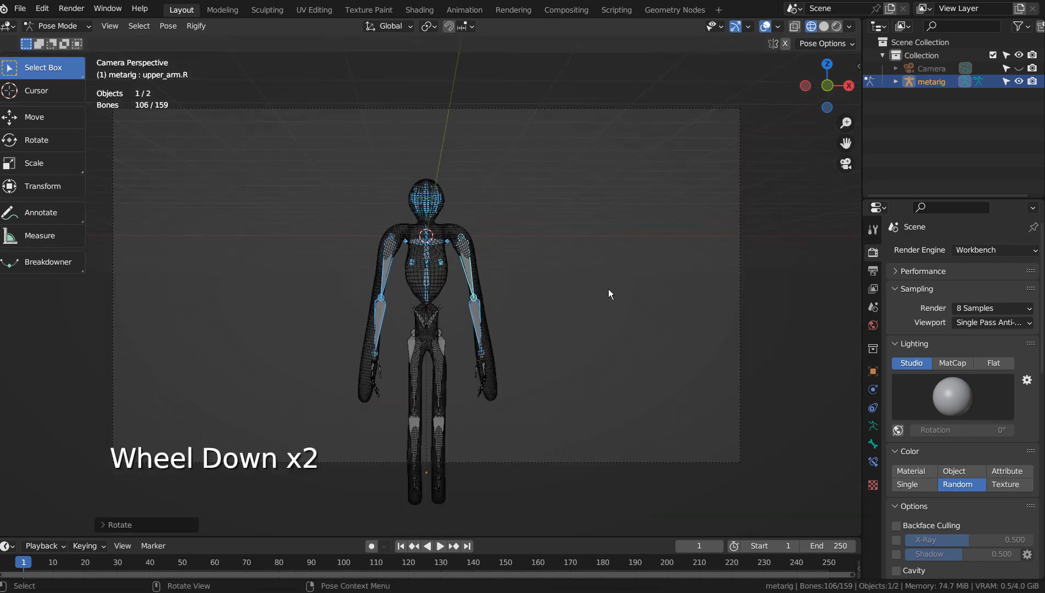
pyautogui.hotkey('shift', '`')
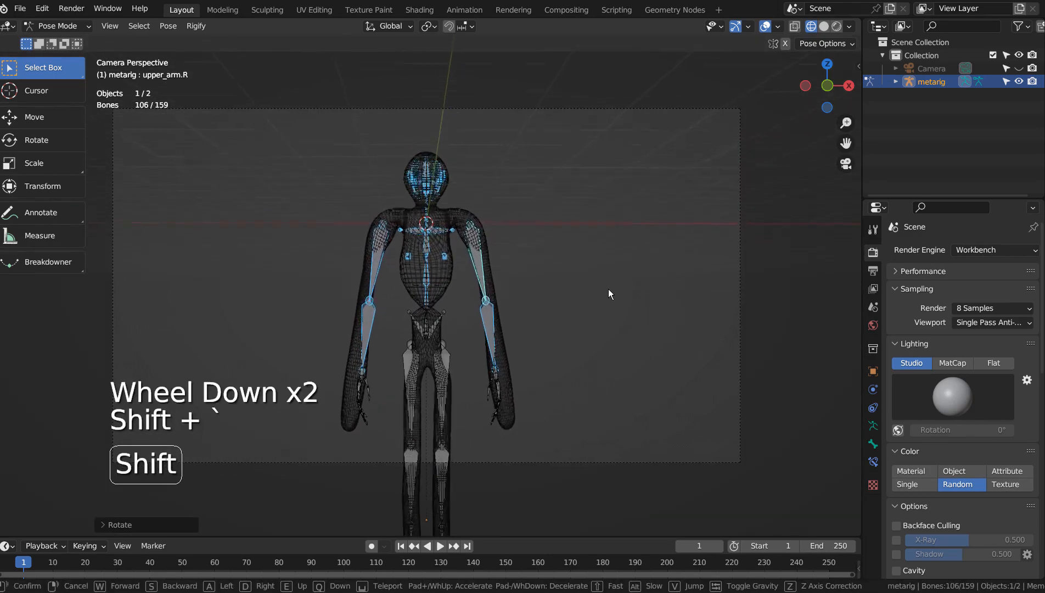
pyautogui.press('w')
pyautogui.press('e')
pyautogui.press('q')
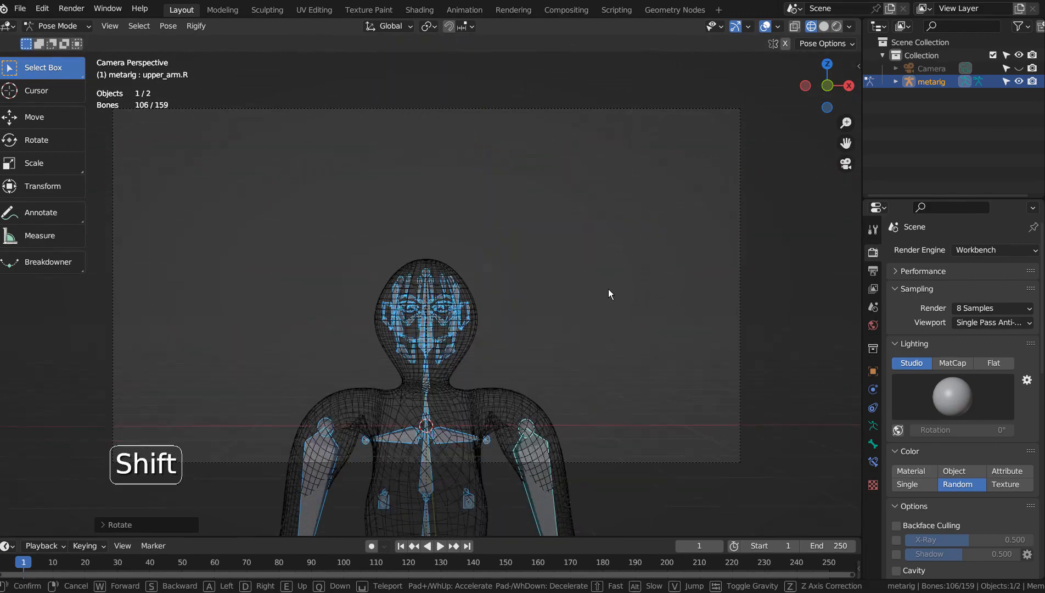
pyautogui.press('e')
pyautogui.press('q')
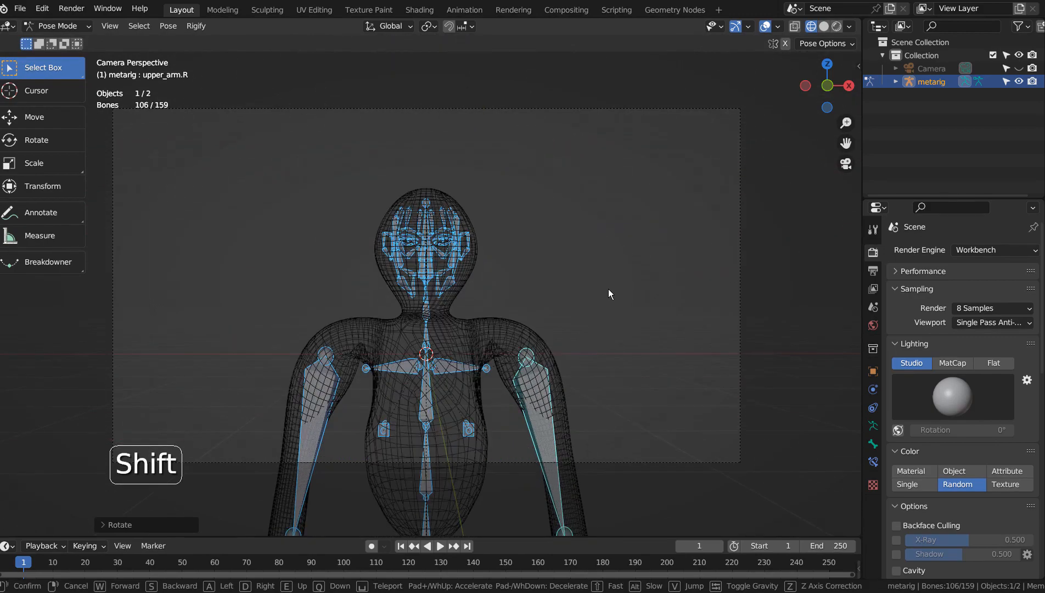
pyautogui.click(609, 289)
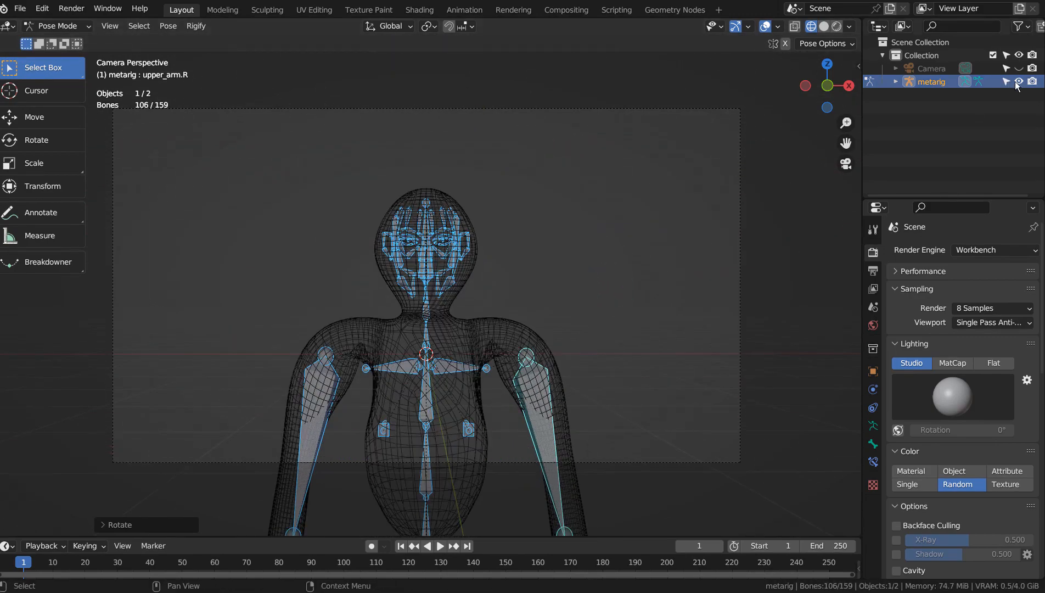
# Hide the metarig in the viewport and in renders, and render the body mesh from the camera
pyautogui.click(1031, 84)
pyautogui.click(1031, 84)
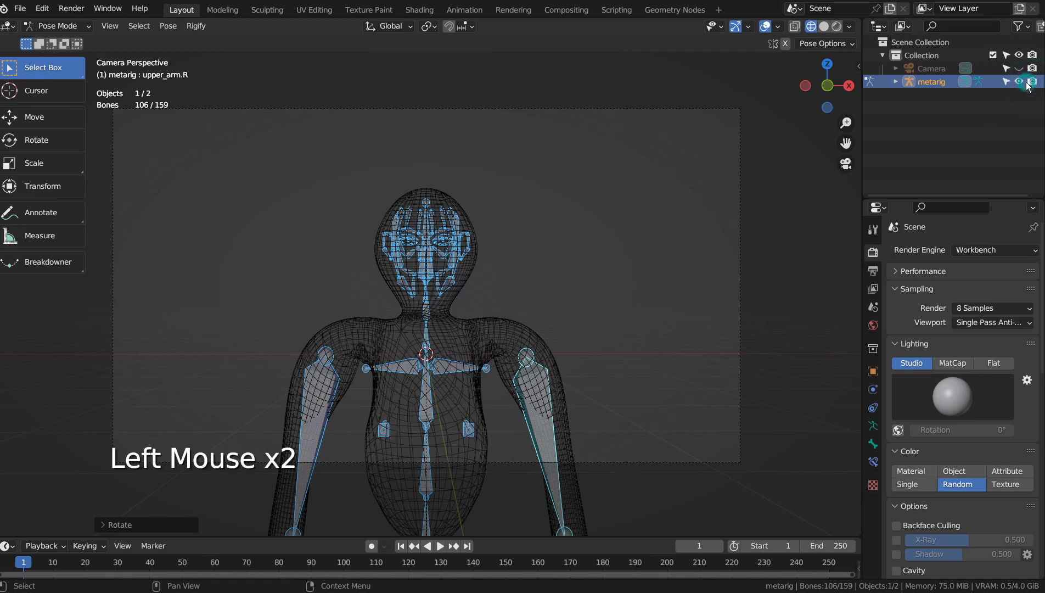
pyautogui.click(1031, 84)
pyautogui.click(1032, 83)
pyautogui.click(656, 261)
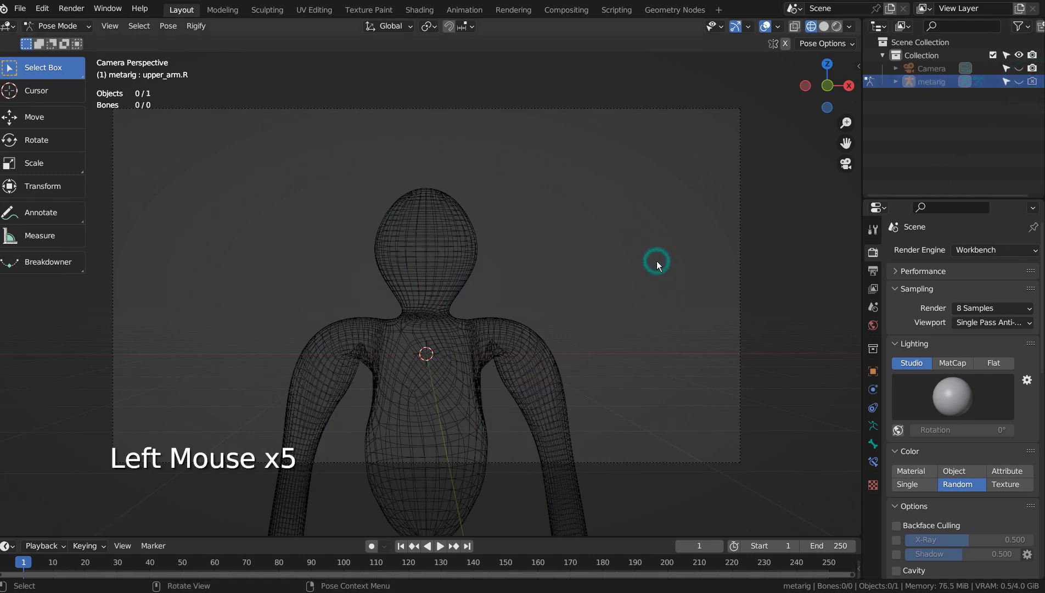
pyautogui.press('F12')
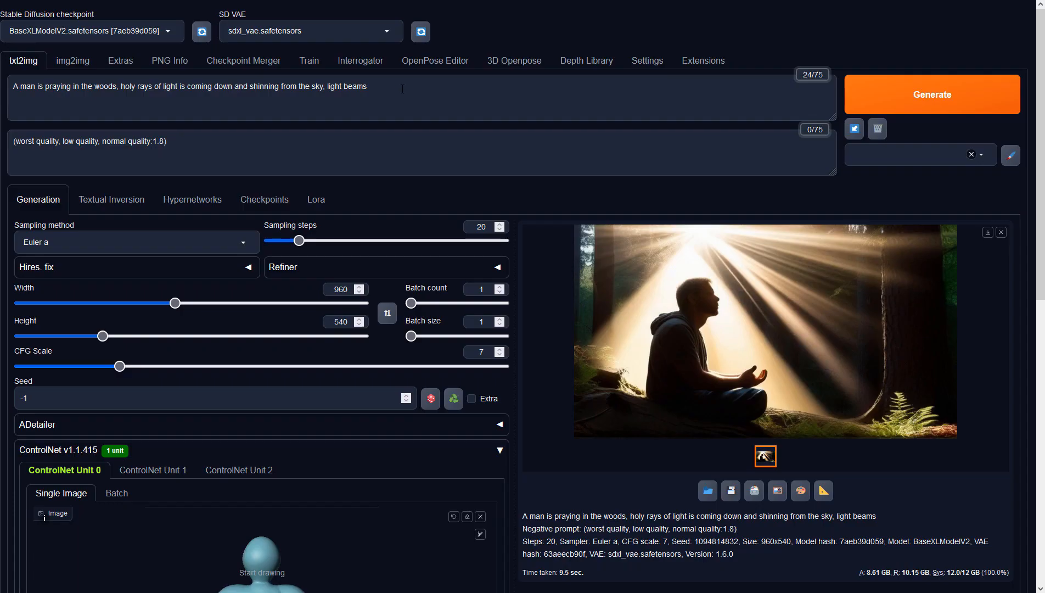
# Switch to the Stable Diffusion web UI and check the txt2img prompt, negative prompt, width and height
pyautogui.click(401, 87)
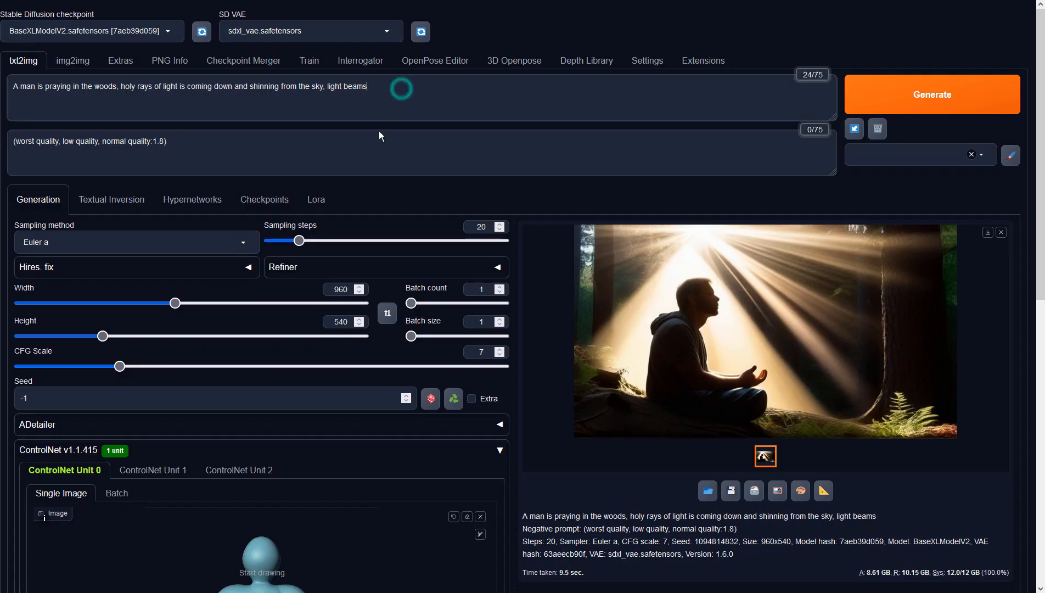
pyautogui.click(371, 146)
pyautogui.click(351, 289)
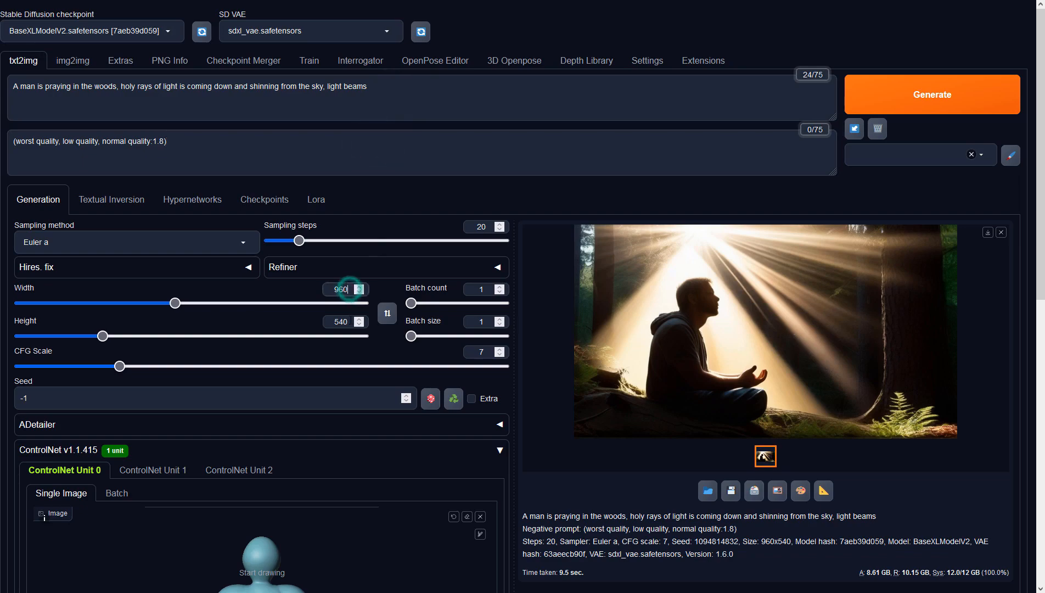
pyautogui.click(350, 322)
# Set ControlNet Unit 0 to the Depth control type with preprocessor none and model sai_xl_depth_256lora
pyautogui.scroll(-8, 570, 554)
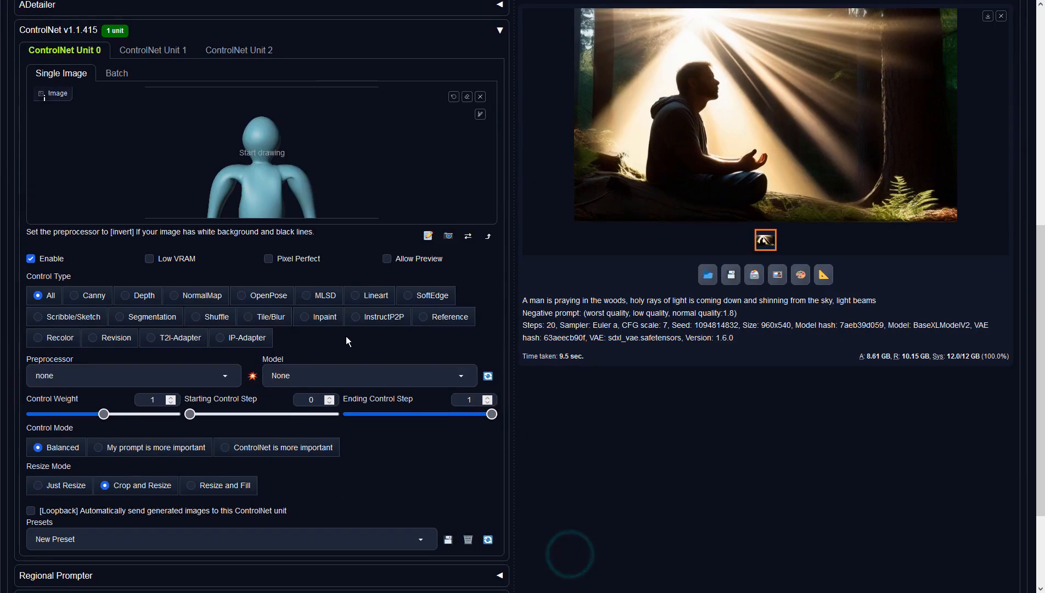
pyautogui.click(137, 295)
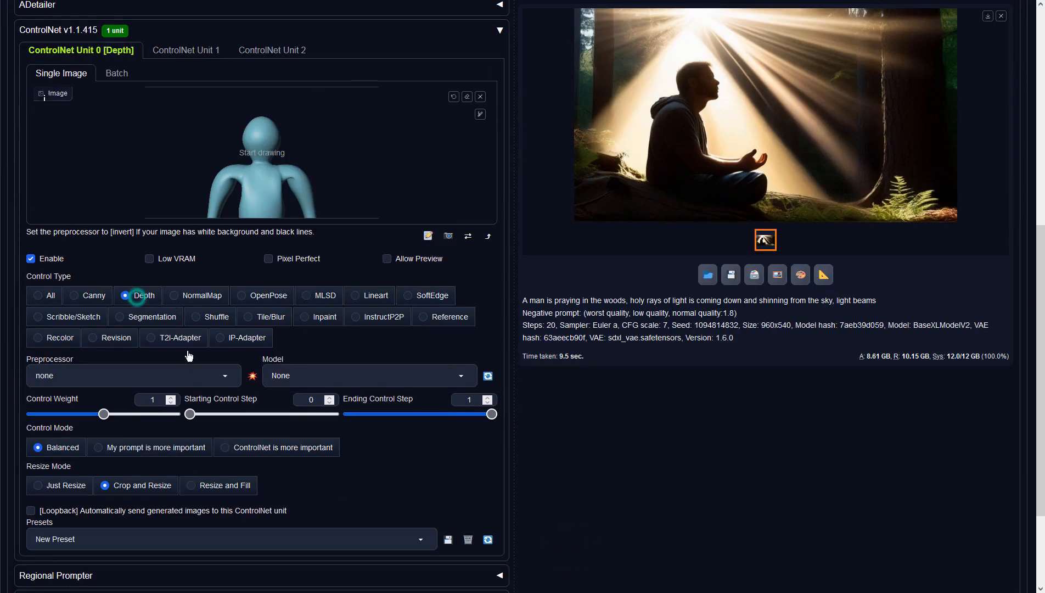
pyautogui.click(223, 376)
pyautogui.click(44, 312)
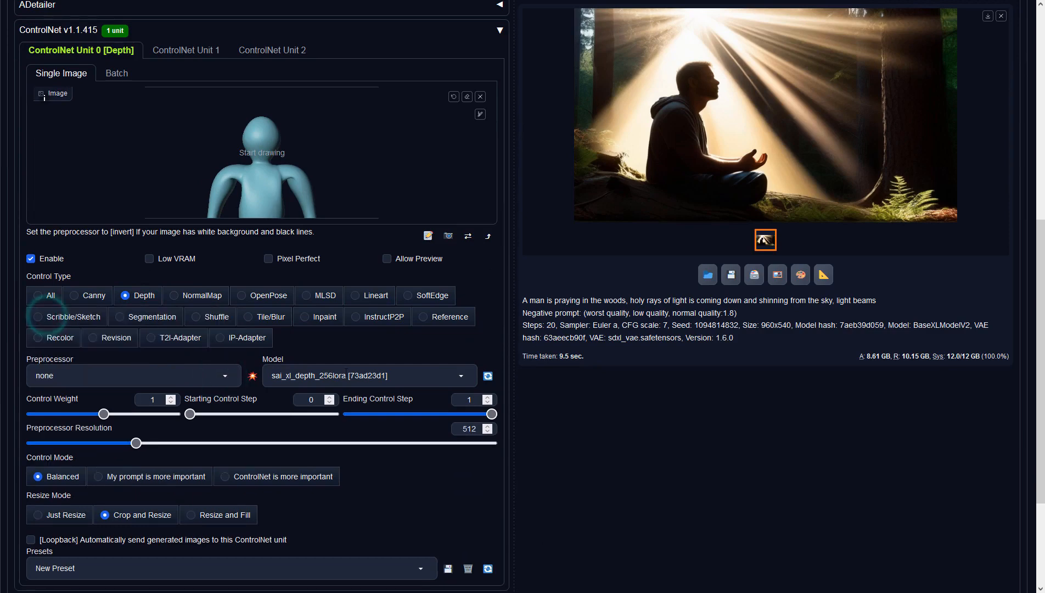
pyautogui.click(360, 375)
pyautogui.click(321, 361)
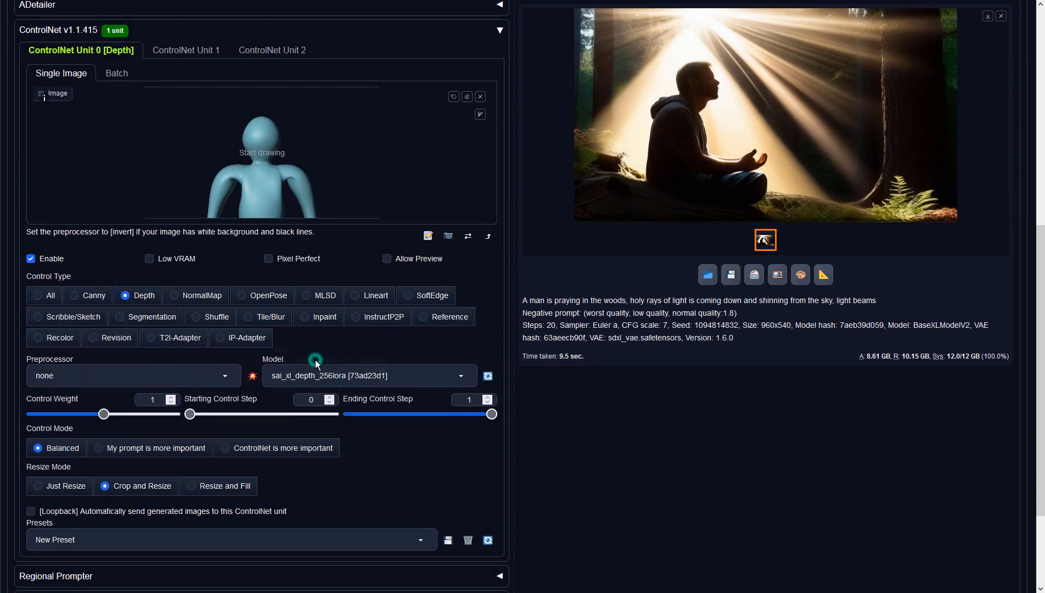
pyautogui.click(609, 355)
# Generate the txt2img image with depth ControlNet and view the result enlarged
pyautogui.scroll(8, 694, 356)
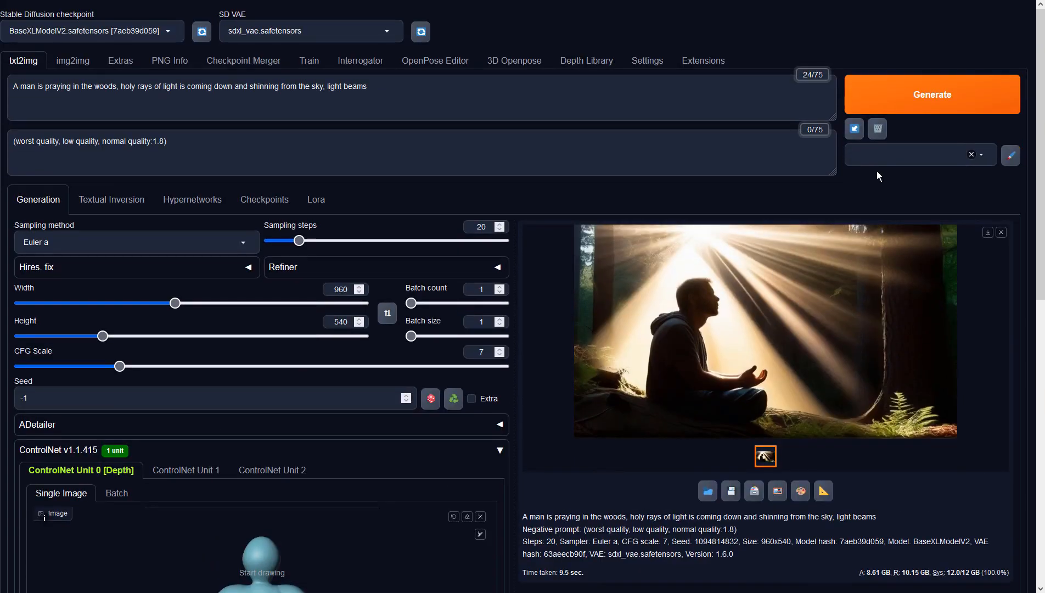
pyautogui.click(885, 95)
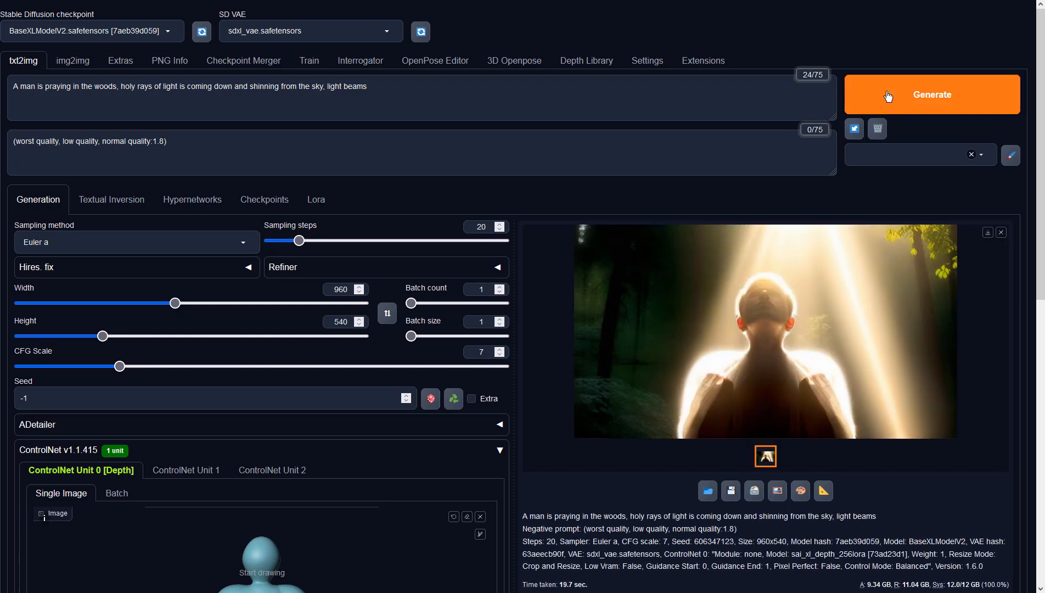
pyautogui.click(880, 291)
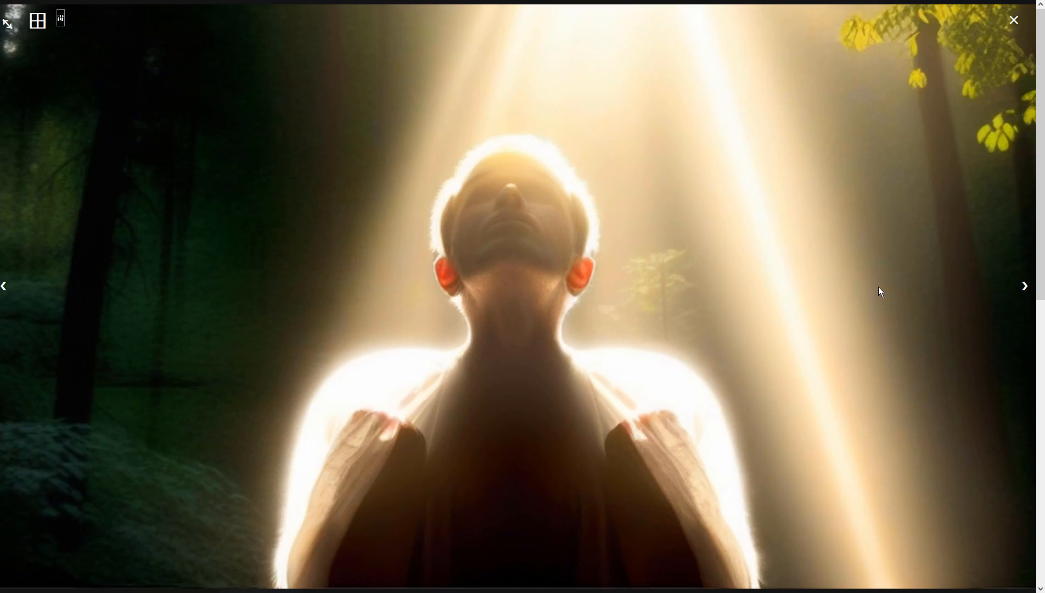
pyautogui.click(878, 287)
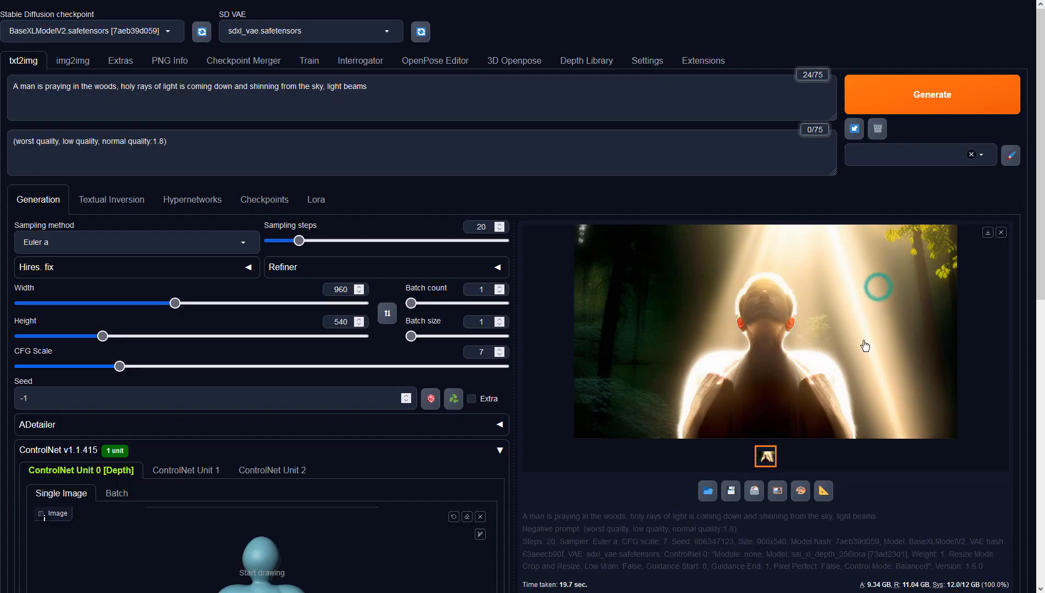
# Send the txt2img result to img2img, generate a new version from it and view it enlarged
pyautogui.click(777, 490)
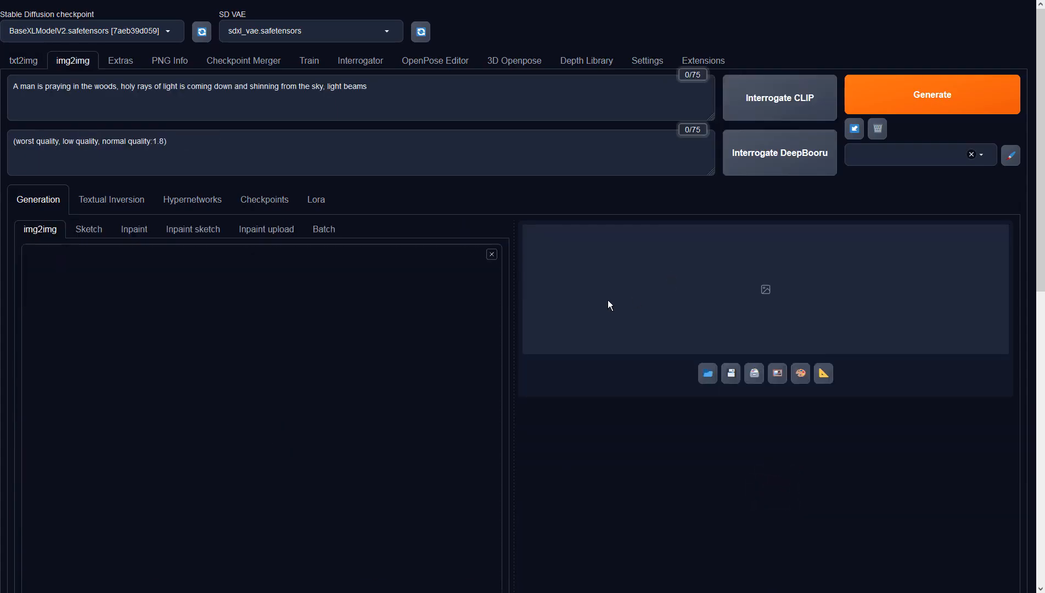
pyautogui.scroll(-4, 528, 261)
pyautogui.scroll(-3, 461, 405)
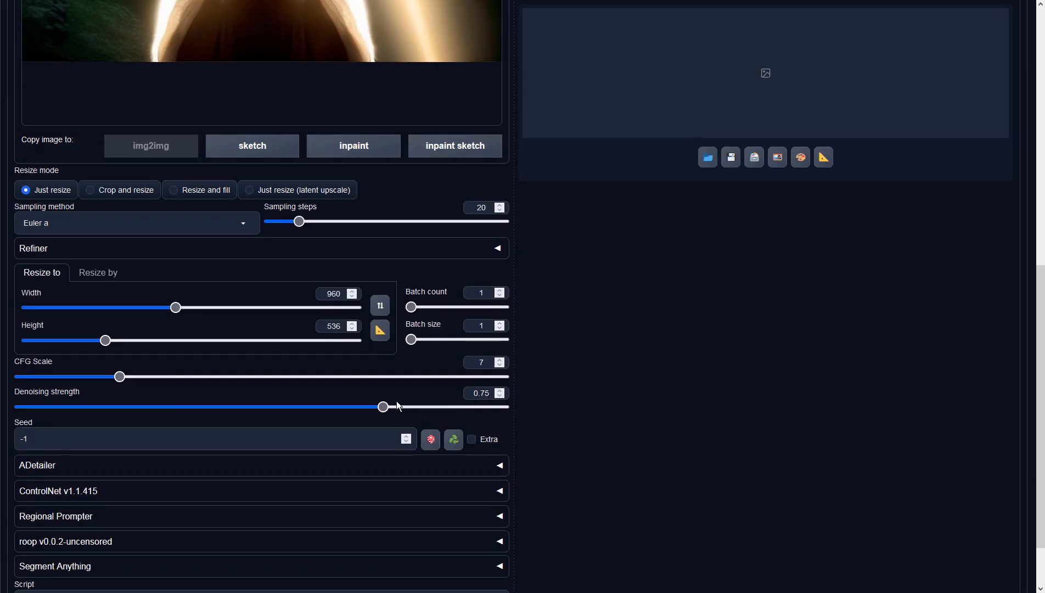
pyautogui.scroll(7, 634, 369)
pyautogui.click(875, 102)
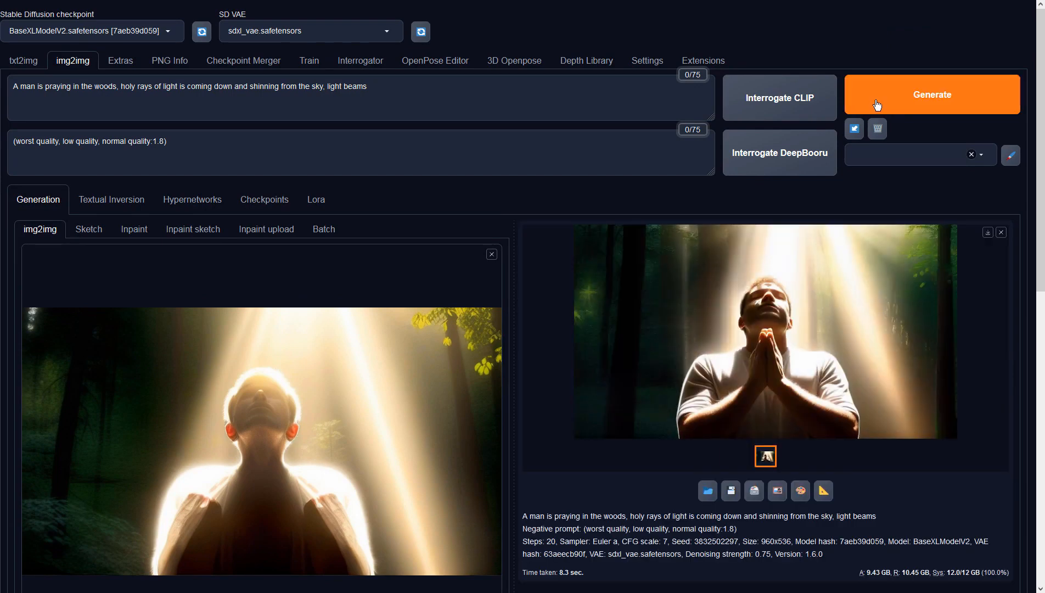
pyautogui.click(873, 279)
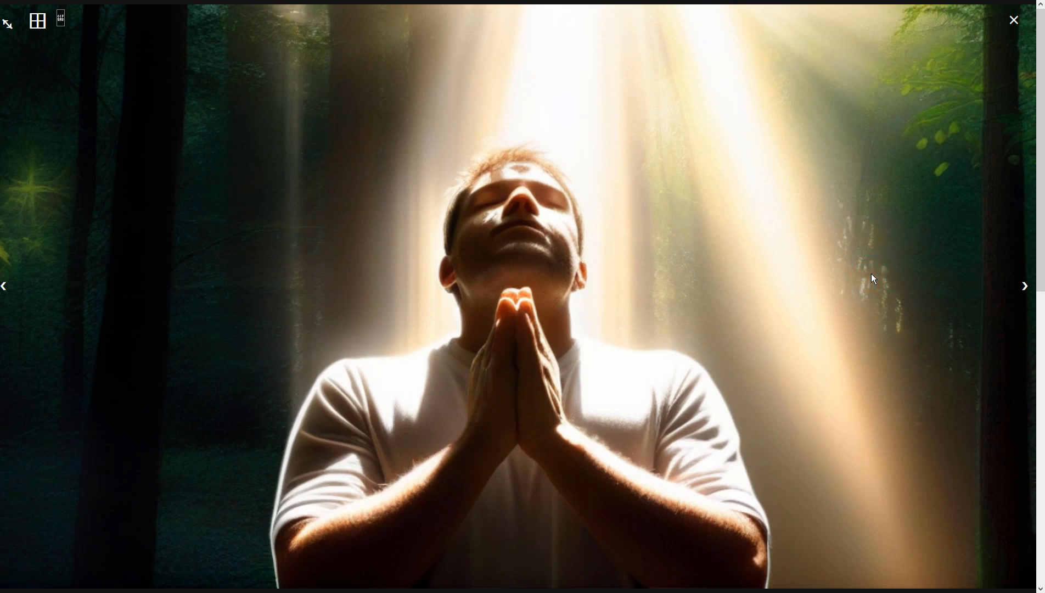
pyautogui.click(872, 276)
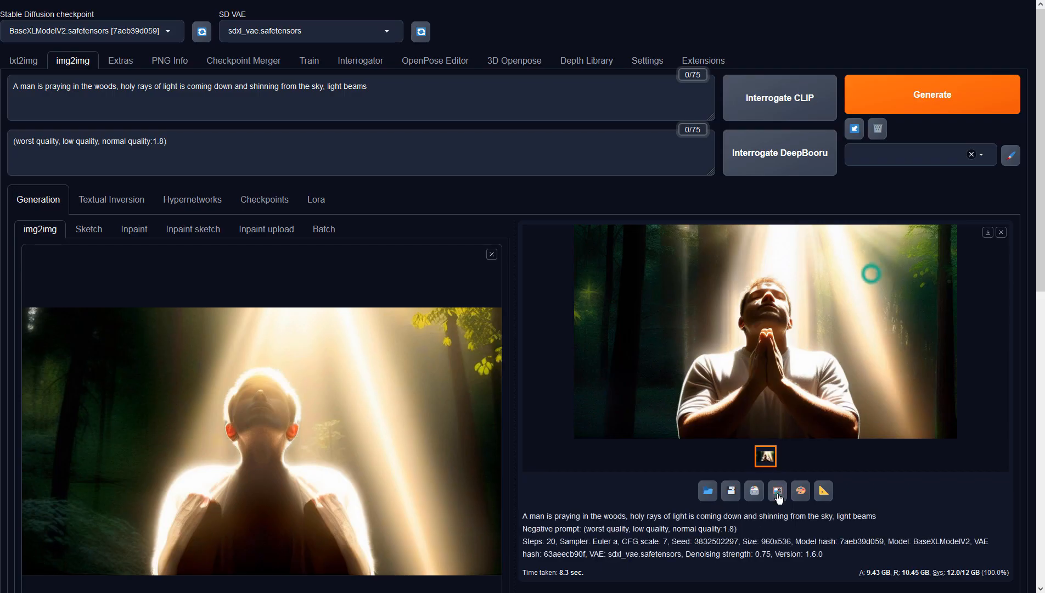
# Feed the first img2img result back as the input image, generate another version and view it enlarged
pyautogui.click(777, 490)
pyautogui.click(863, 104)
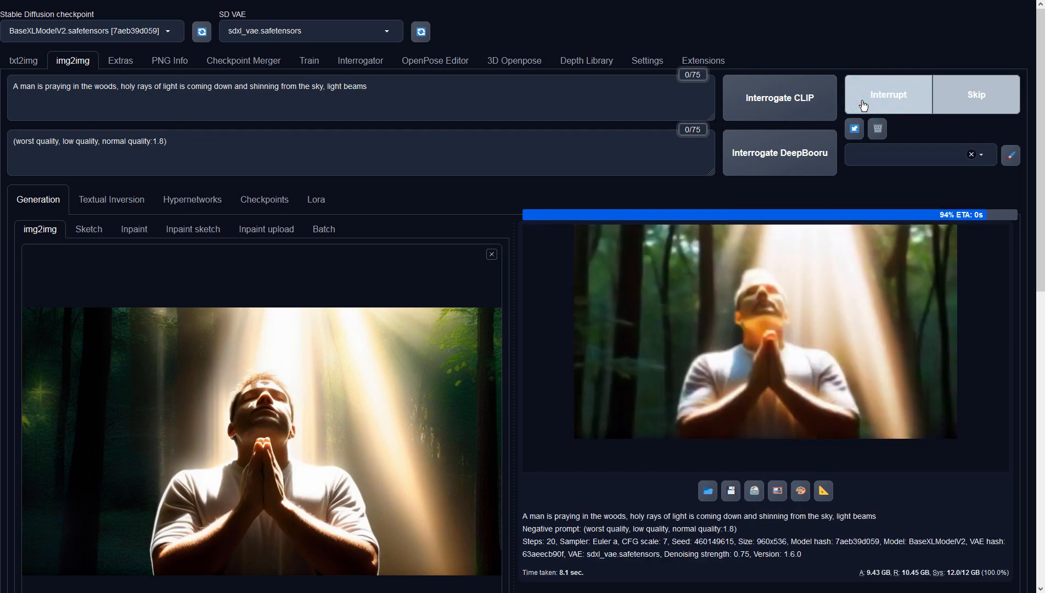
pyautogui.click(860, 244)
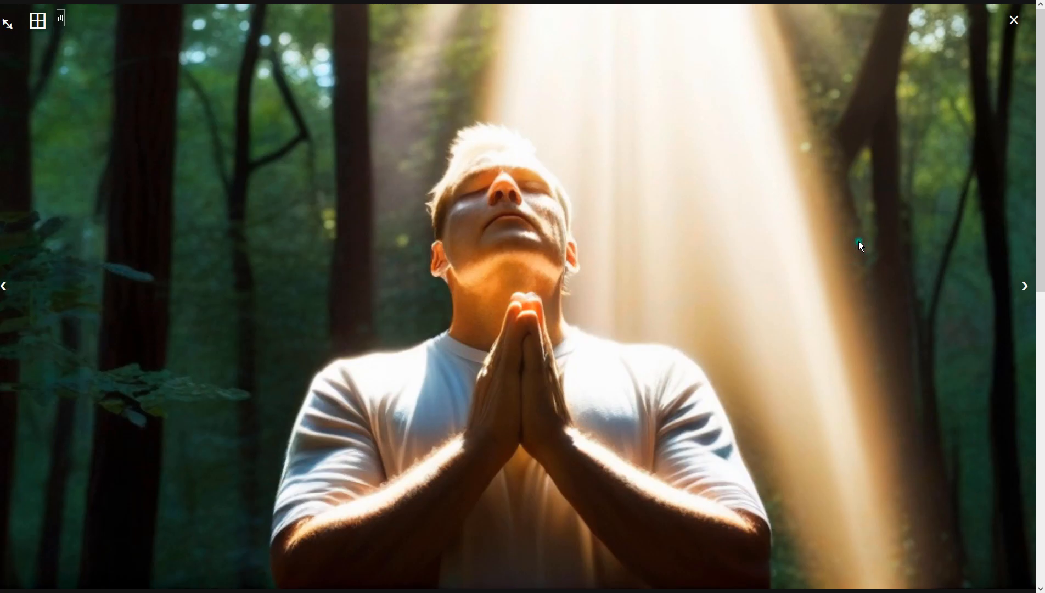
pyautogui.click(860, 242)
# Run two more img2img generations, each time sending the latest result back as the input image
pyautogui.click(778, 487)
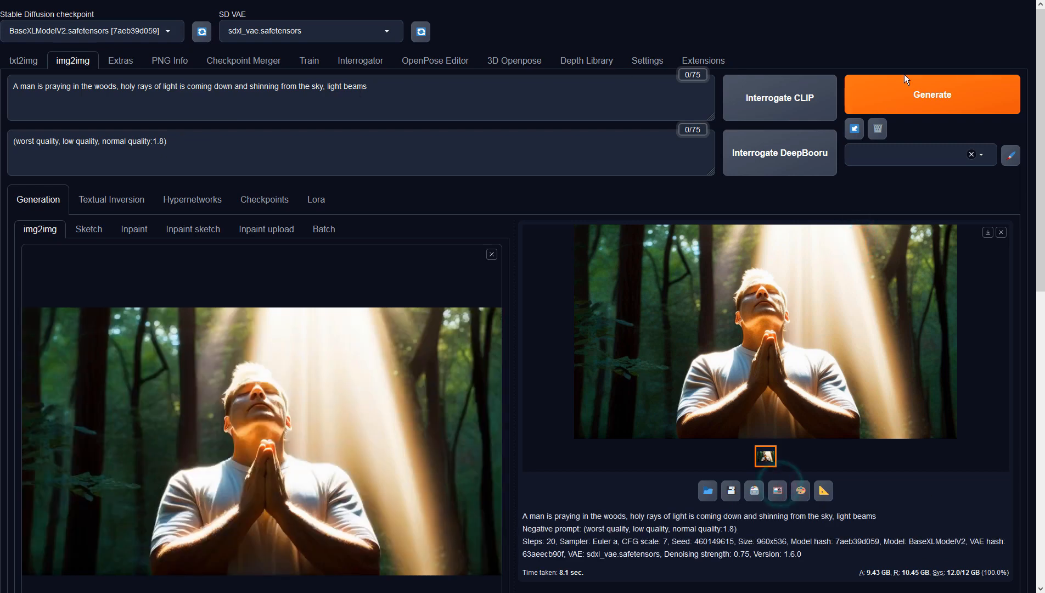
pyautogui.click(907, 88)
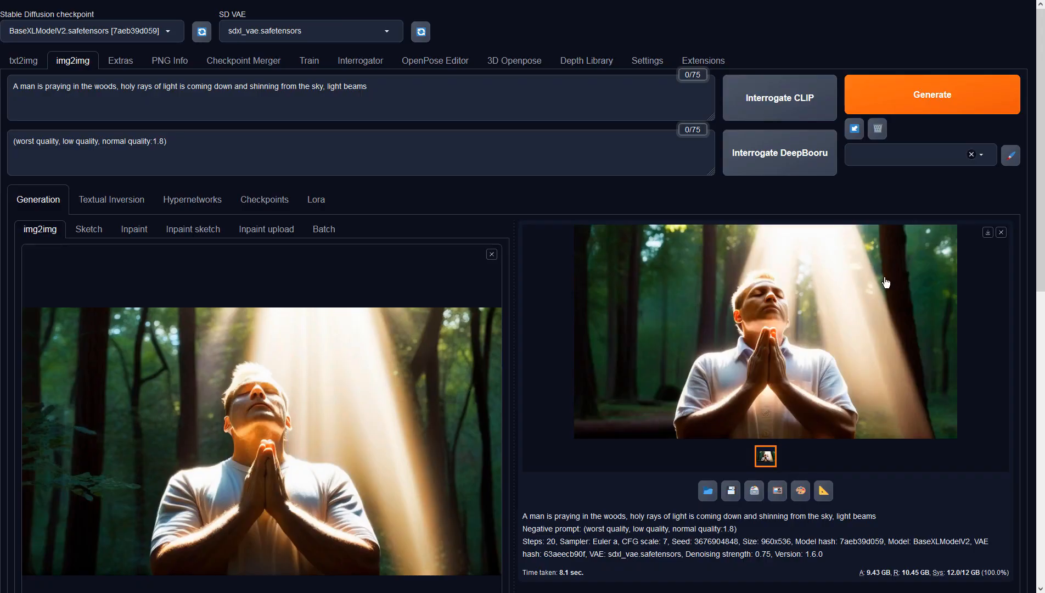
pyautogui.click(886, 283)
pyautogui.click(885, 277)
pyautogui.click(777, 490)
pyautogui.click(903, 95)
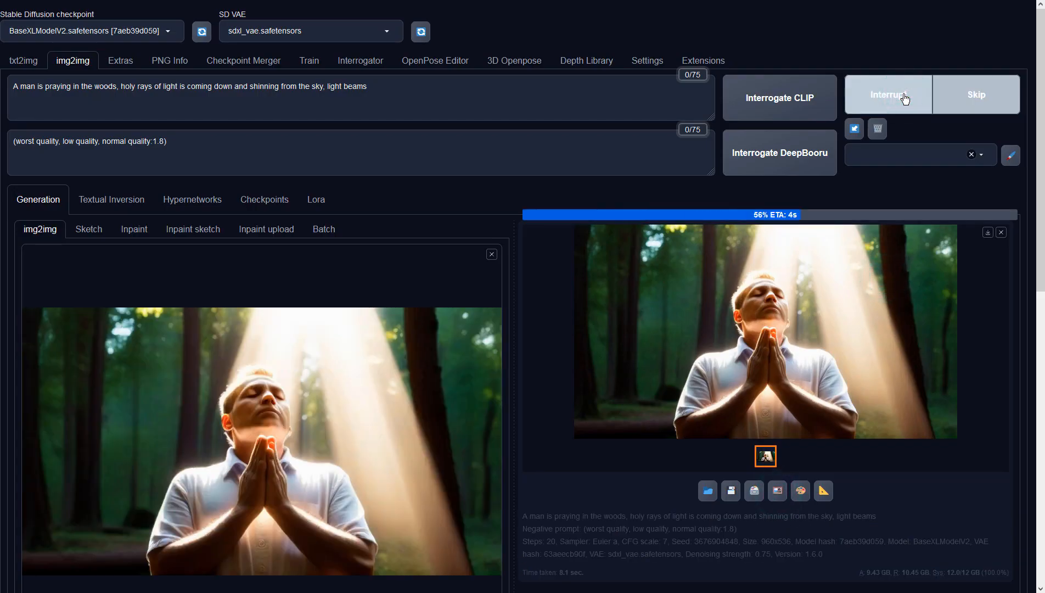
# Change "woods" to "cave" in the img2img prompt, then generate the image and view it enlarged
pyautogui.doubleClick(96, 86)
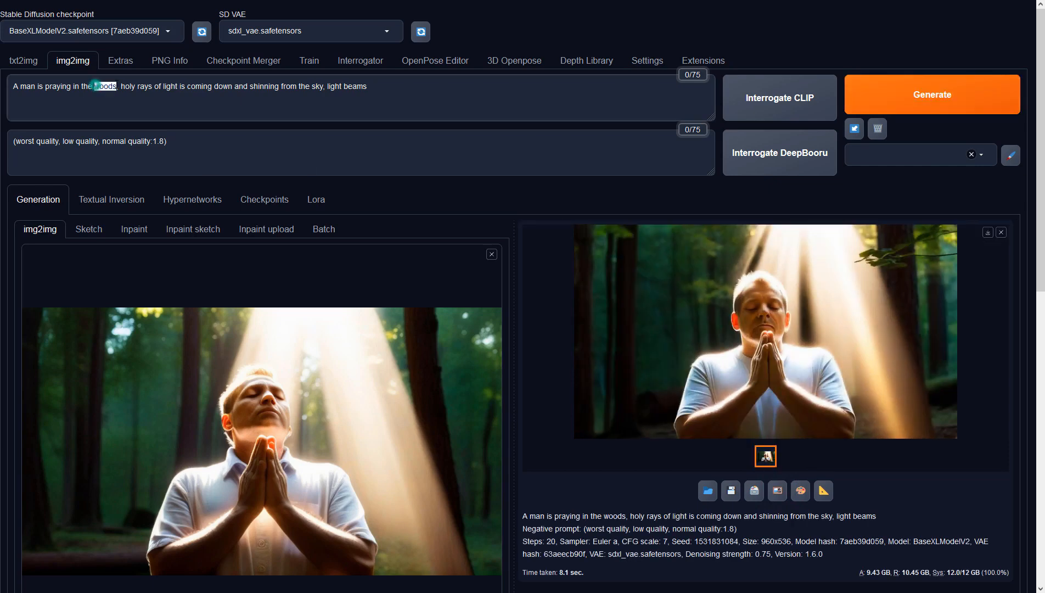
pyautogui.write('cave')
pyautogui.click(882, 89)
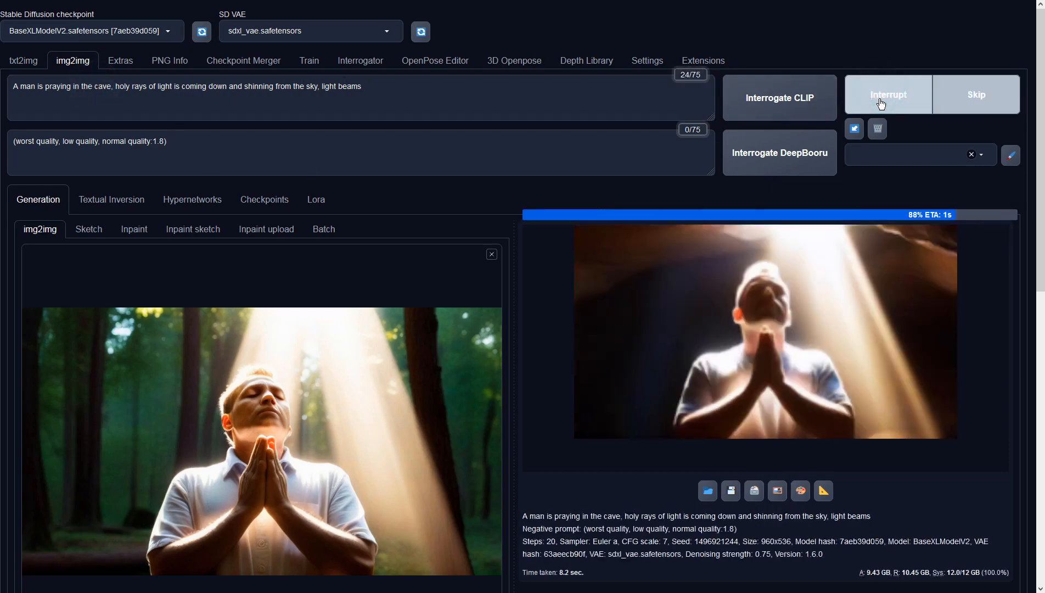
pyautogui.click(851, 283)
pyautogui.click(850, 279)
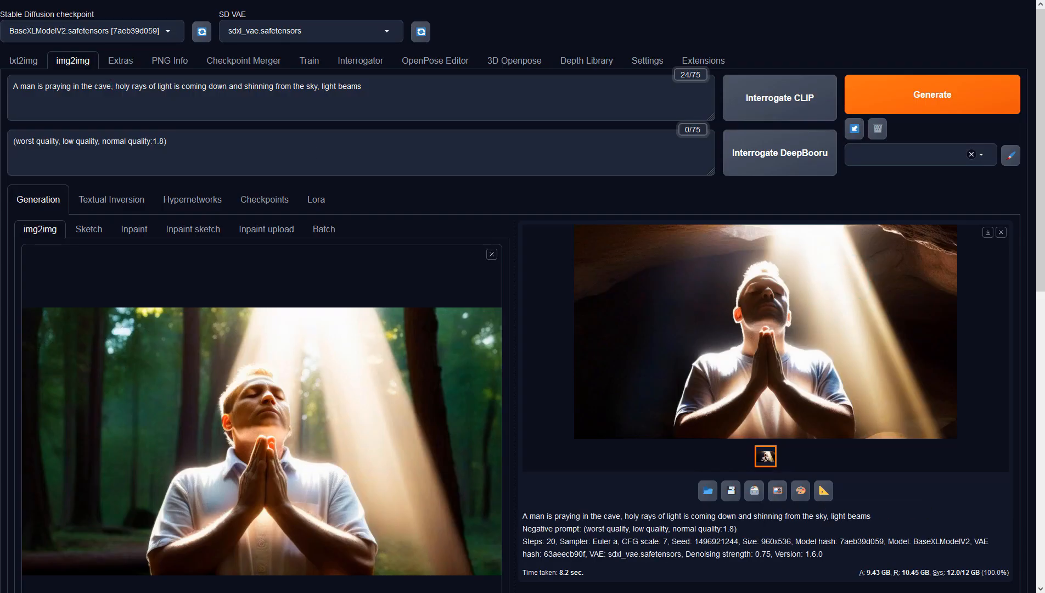
# Add "wearing t-shirts" after "cave" in the prompt, then generate the image and view it enlarged
pyautogui.click(110, 86)
pyautogui.write(', wearing ')
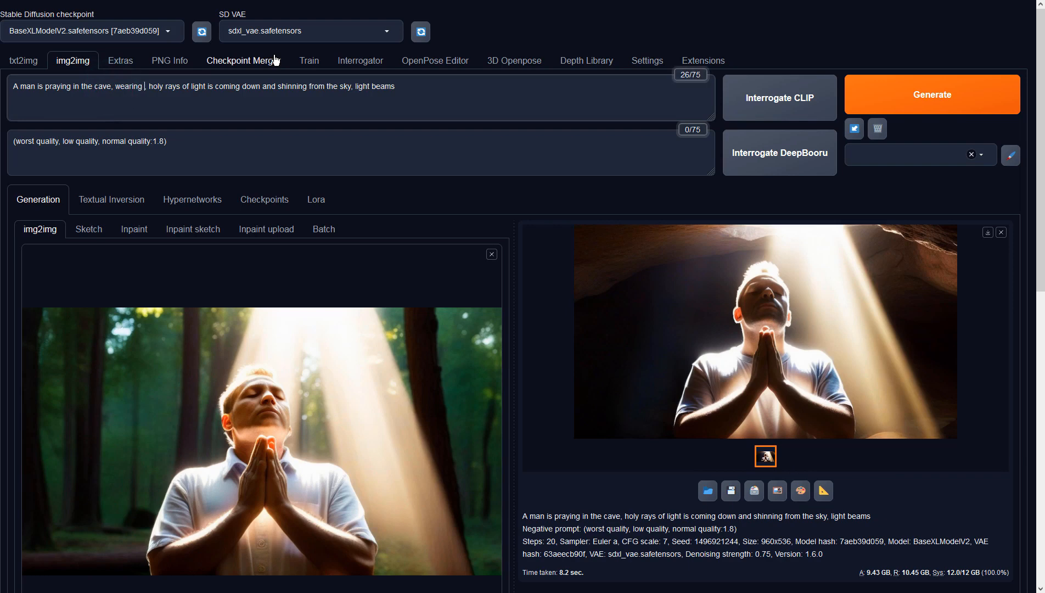
pyautogui.write('t-shirts')
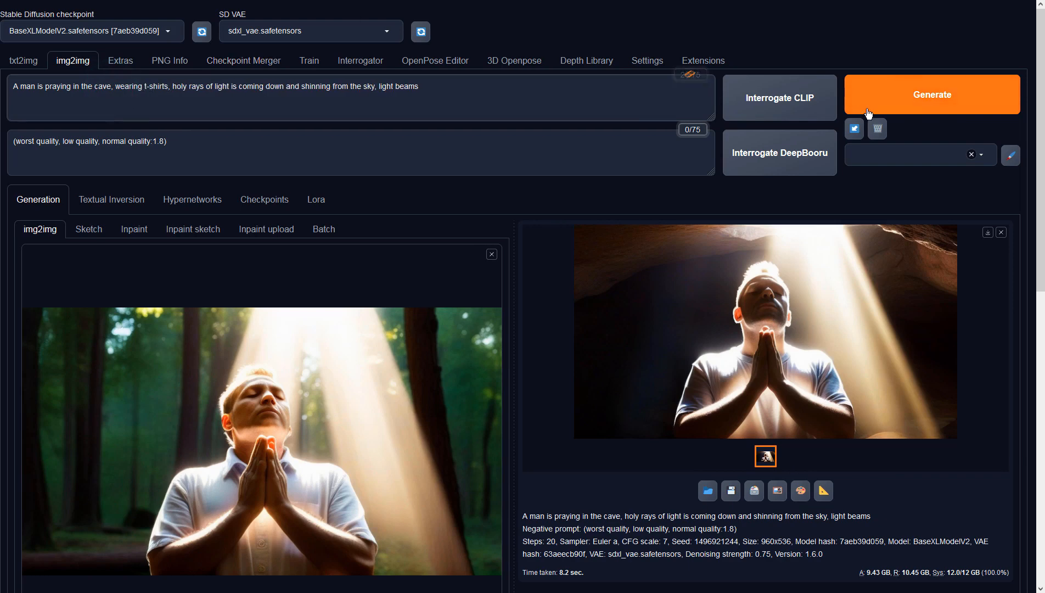
pyautogui.click(868, 113)
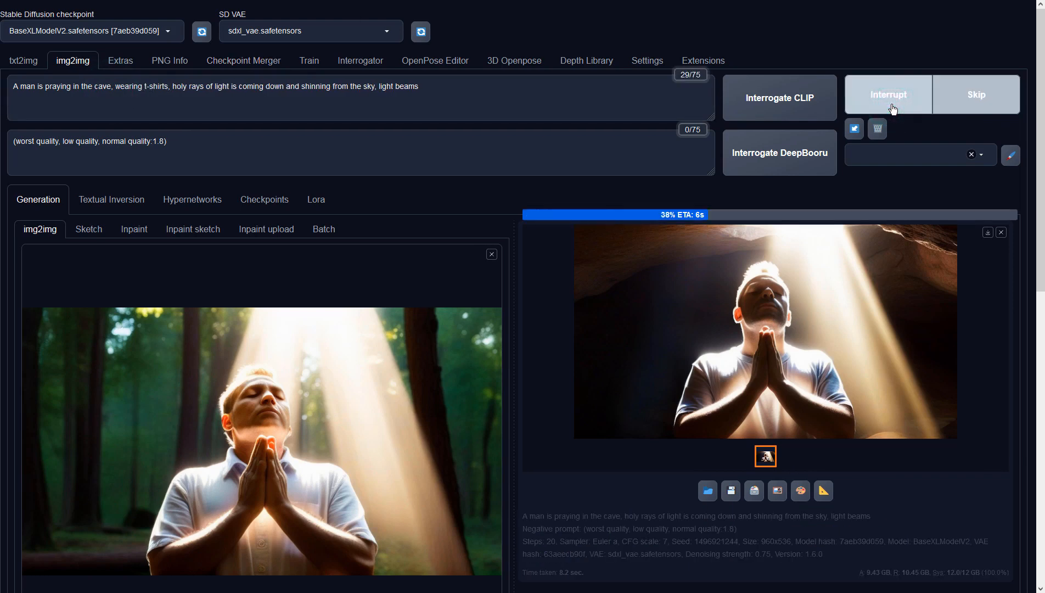
pyautogui.click(858, 266)
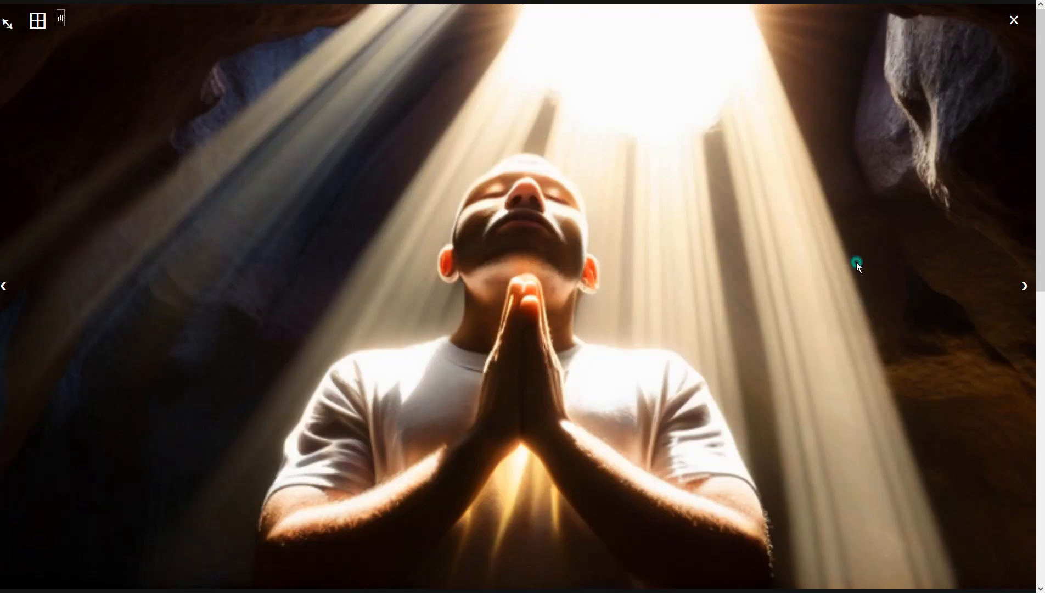
pyautogui.click(858, 266)
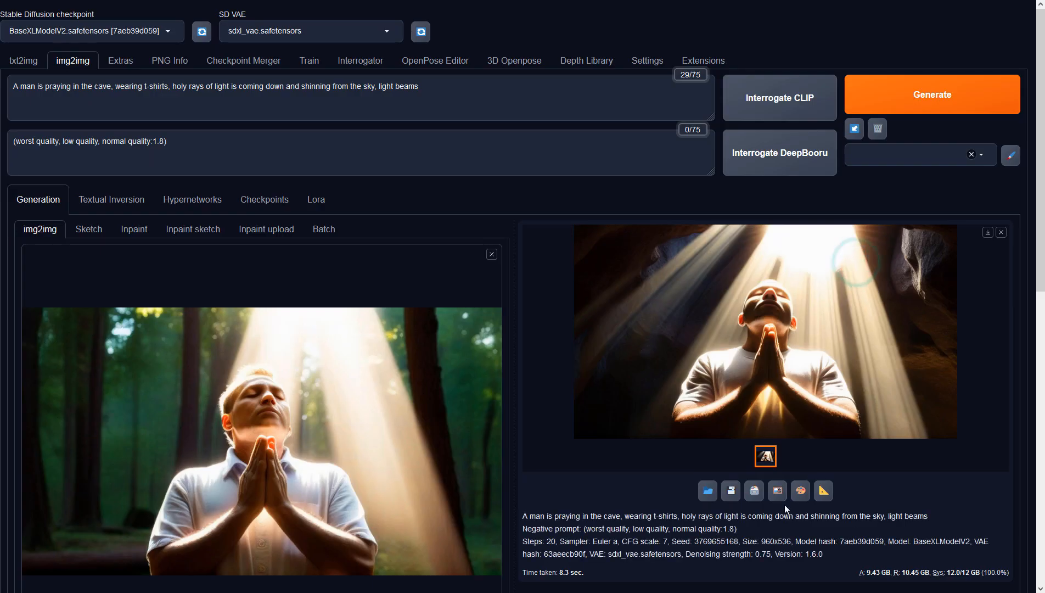
# Generate from the latest cave result as input image, then generate again with "Y-shirts" in the prompt and view that version enlarged
pyautogui.click(778, 490)
pyautogui.click(914, 94)
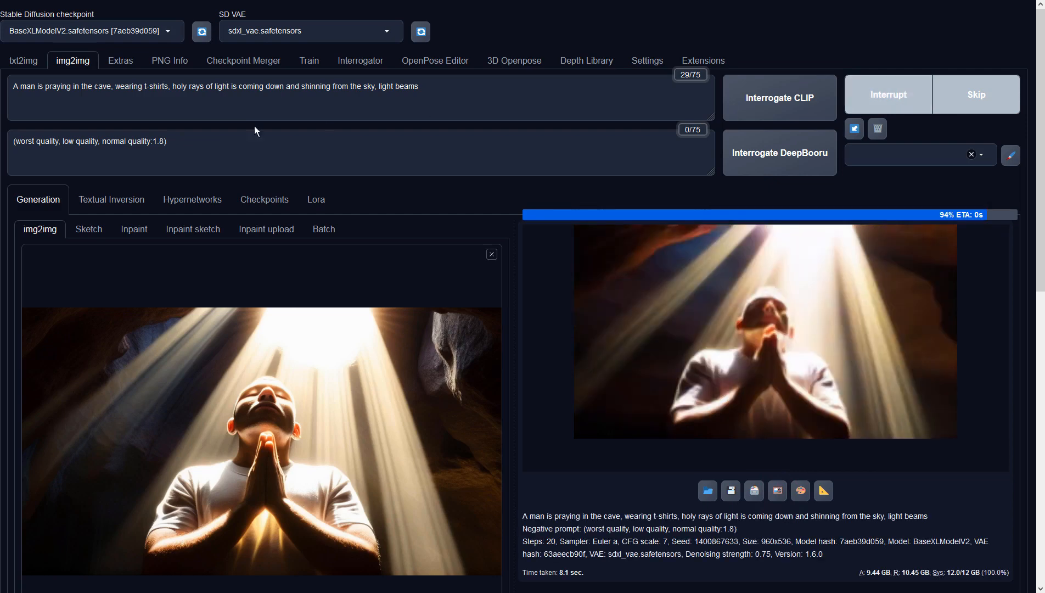
pyautogui.doubleClick(141, 87)
pyautogui.write('Y')
pyautogui.click(931, 98)
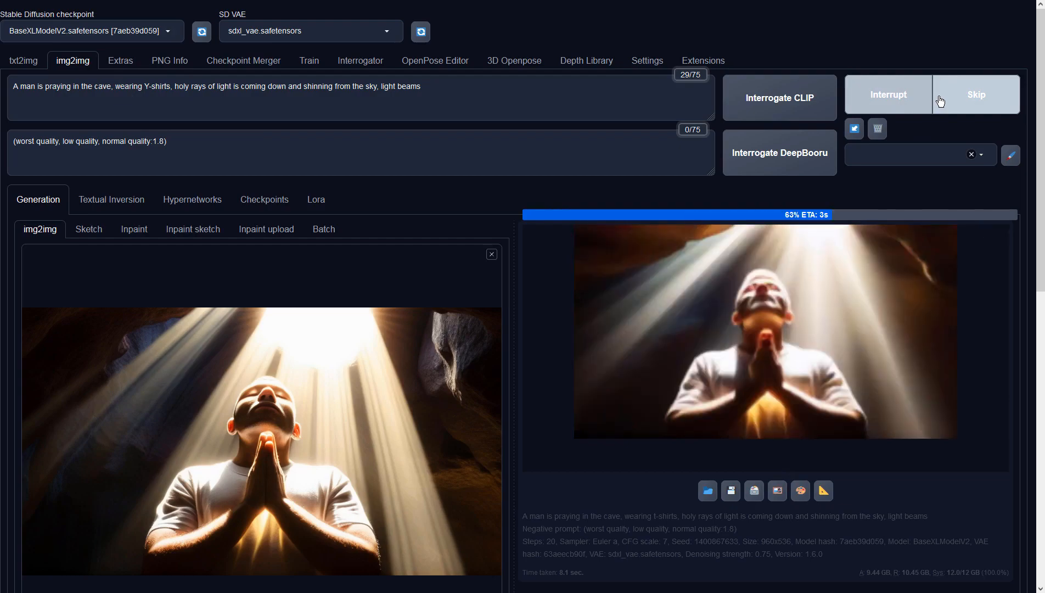
pyautogui.click(925, 318)
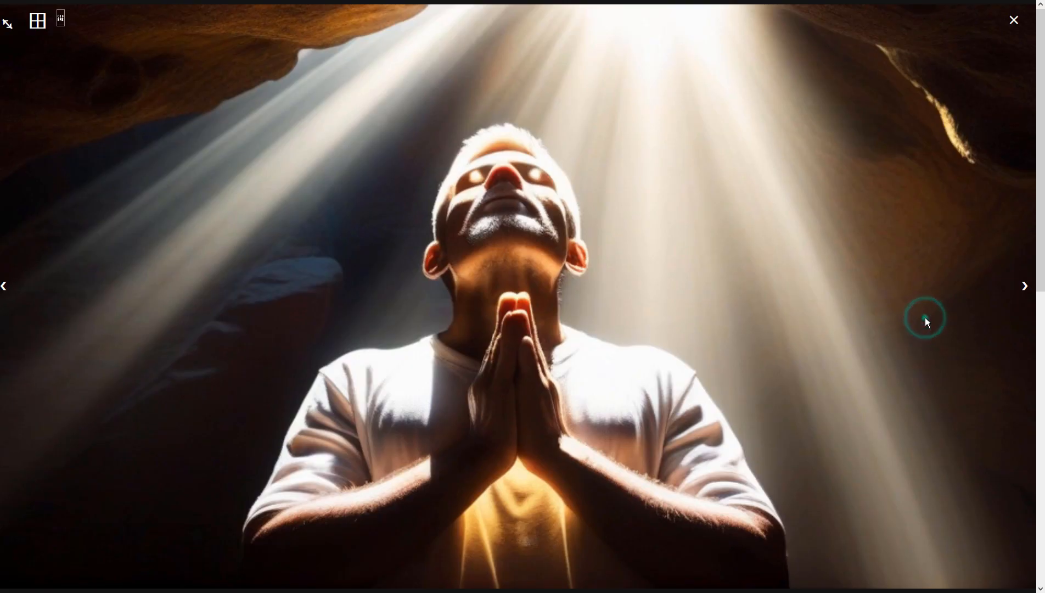
pyautogui.click(925, 318)
# Change "Y-shirts" to "black shirts" in the prompt, then generate the image and view it enlarged
pyautogui.doubleClick(144, 87)
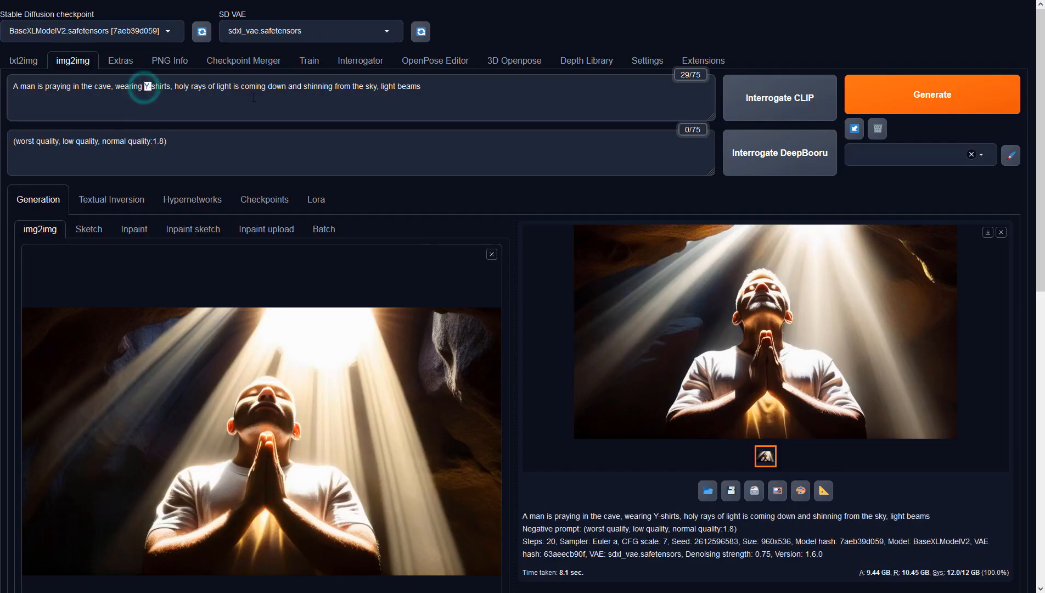
pyautogui.write('black')
pyautogui.hotkey('ctrl', 'Return')
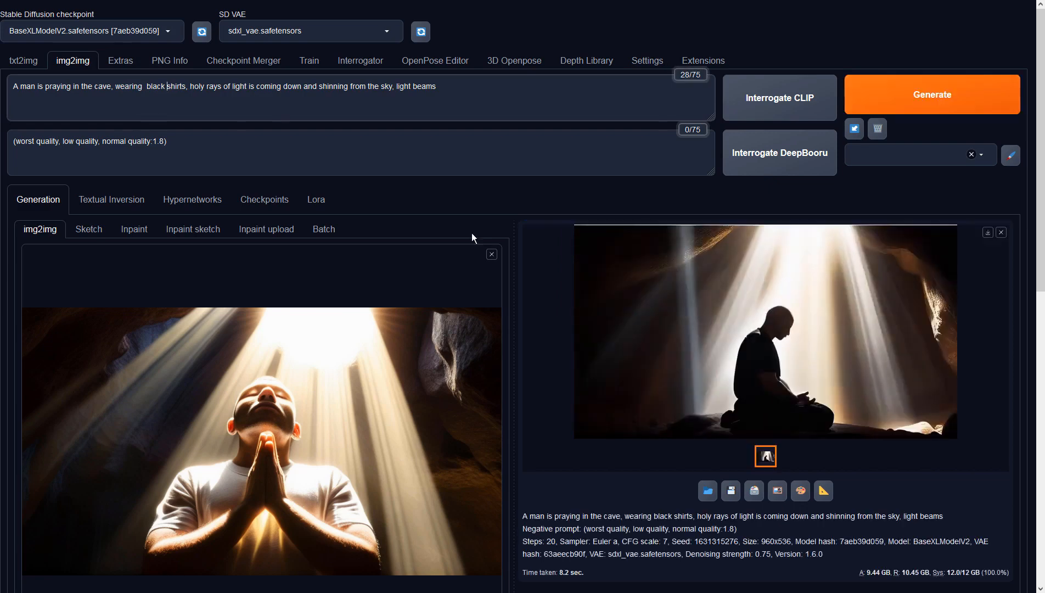
pyautogui.click(695, 351)
pyautogui.click(719, 349)
# Set the denoising strength to 0.7 and run two generations of the black-shirts prompt, viewing the first result enlarged
pyautogui.scroll(-10, 401, 482)
pyautogui.moveTo(382, 334); pyautogui.dragTo(358, 334)
pyautogui.scroll(10, 653, 342)
pyautogui.click(912, 99)
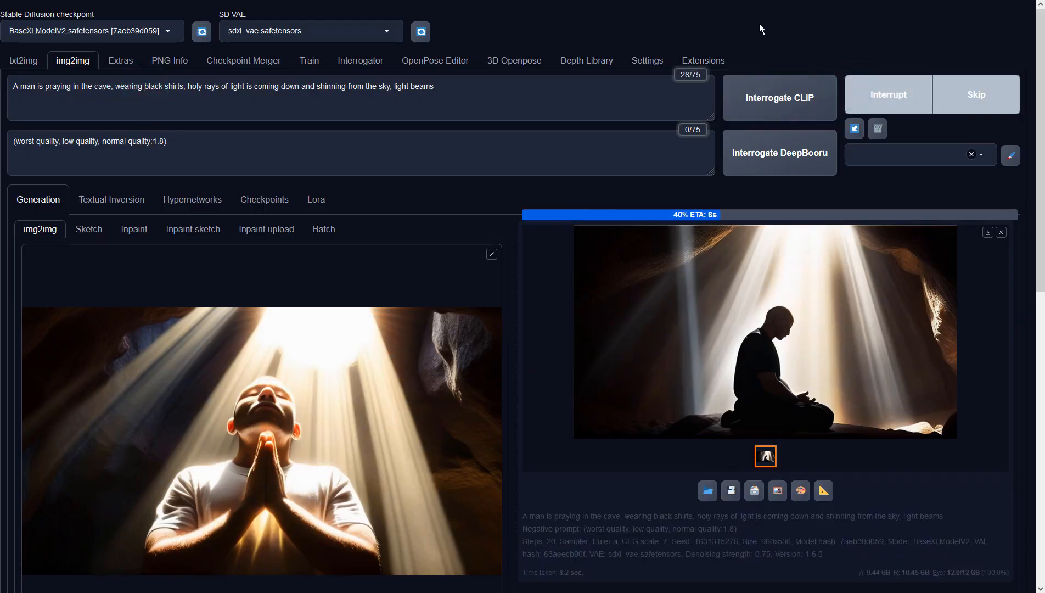
pyautogui.click(852, 346)
pyautogui.click(851, 347)
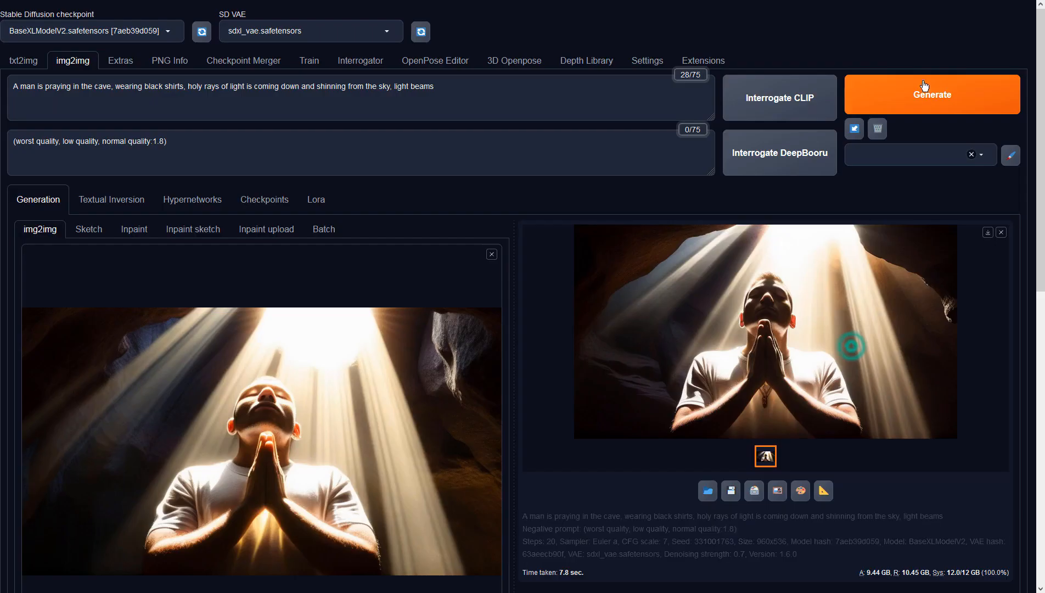
pyautogui.click(924, 80)
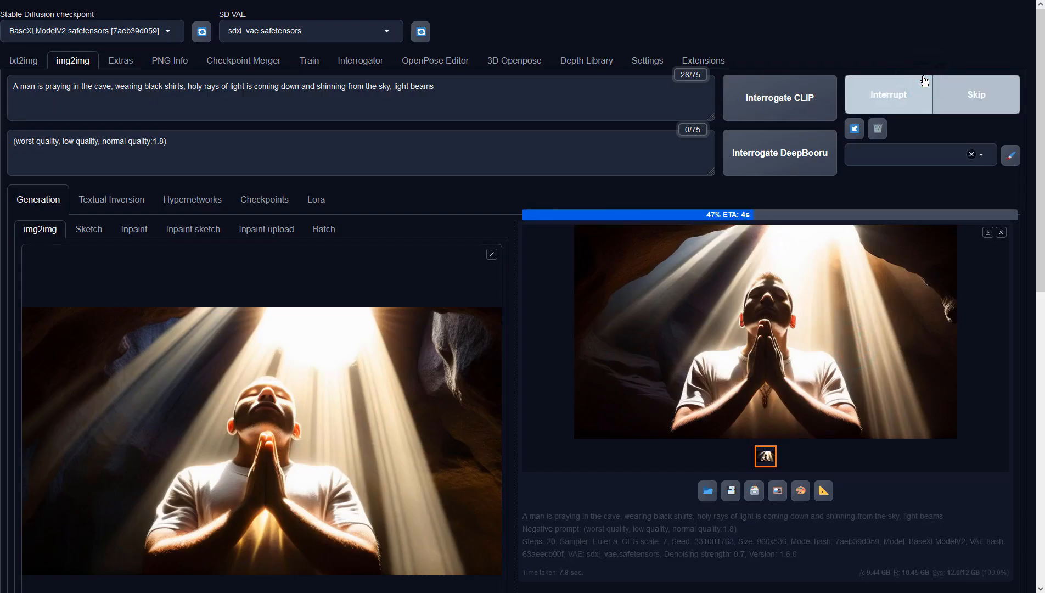
# Send the original txt2img woods image to img2img and change its prompt to "praying in the cave, wearing blue shirts"
pyautogui.click(21, 61)
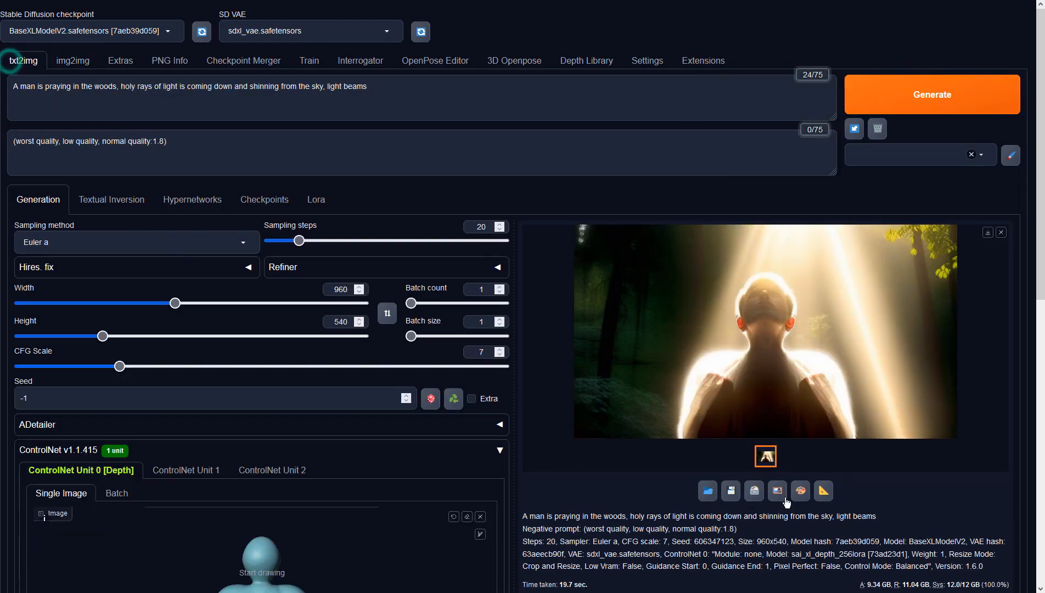
pyautogui.click(778, 490)
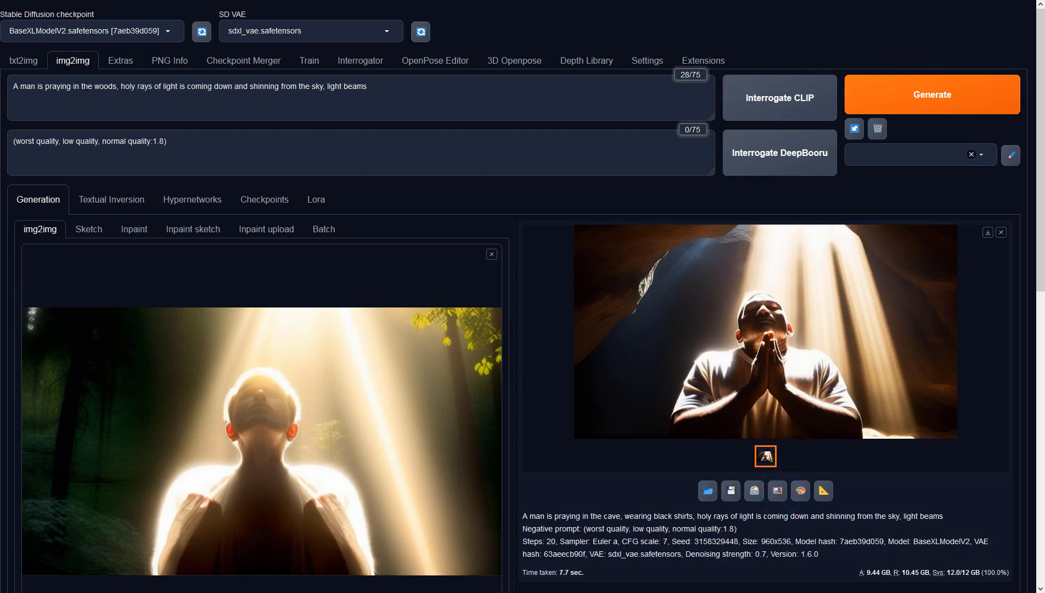
pyautogui.moveTo(35, 86); pyautogui.dragTo(58, 8)
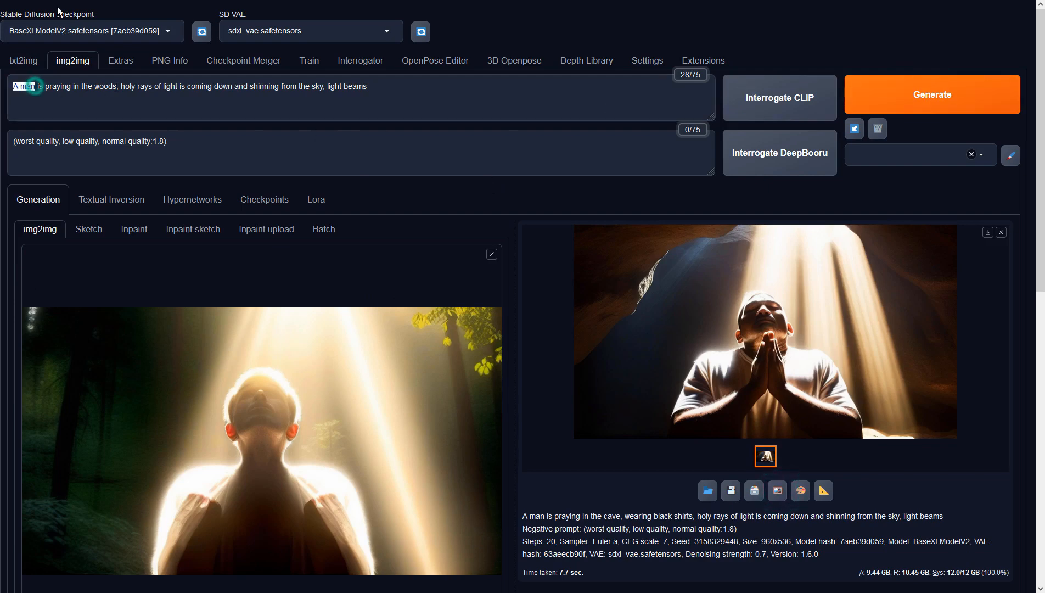
pyautogui.press('Right')
pyautogui.hotkey('ctrl', 'Right')
pyautogui.hotkey('ctrl', 'Right')
pyautogui.hotkey('ctrl', 'Right')
pyautogui.hotkey('ctrl', 'Right')
pyautogui.hotkey('ctrl', 'Right')
pyautogui.hotkey('ctrl', 'shift', 'Right')
pyautogui.write('cave')
pyautogui.hotkey('ctrl', 'Right')
pyautogui.hotkey('ctrl', 'Right')
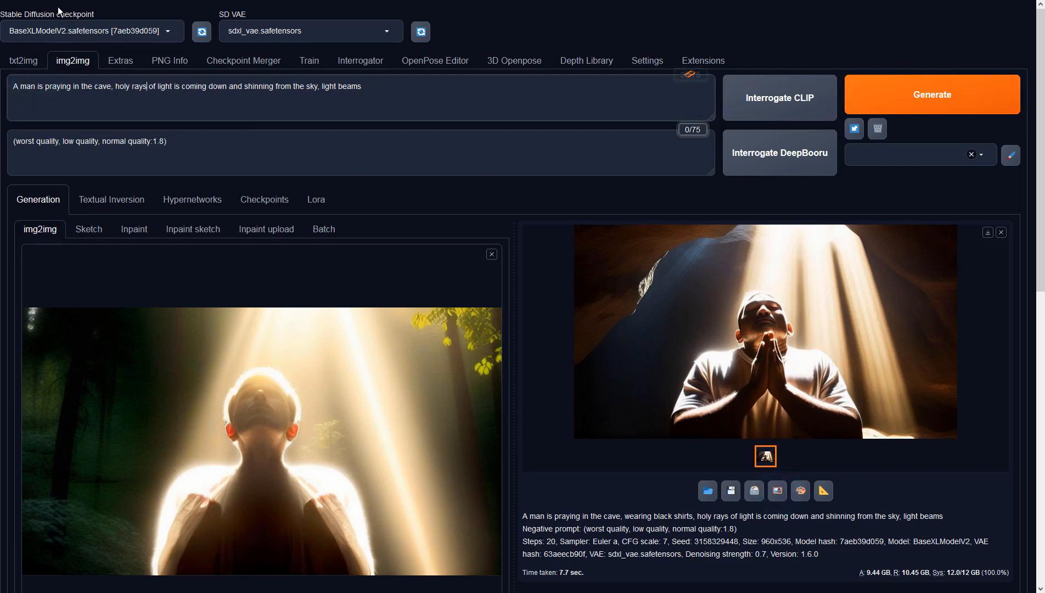
pyautogui.write('wearing blue shirts,')
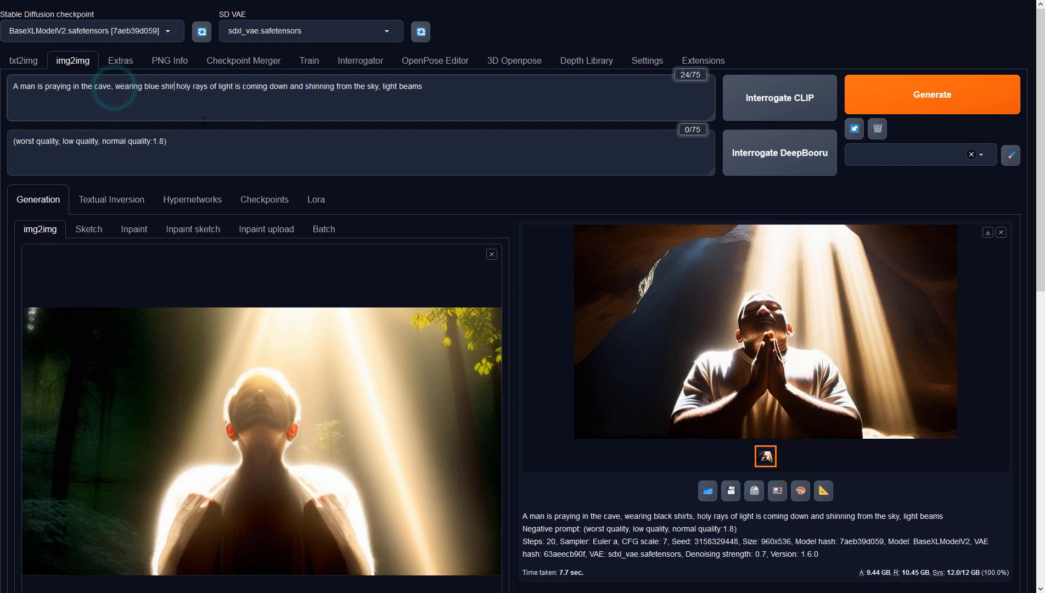
# Generate the blue-shirts cave version from the txt2img image and view it enlarged
pyautogui.click(943, 104)
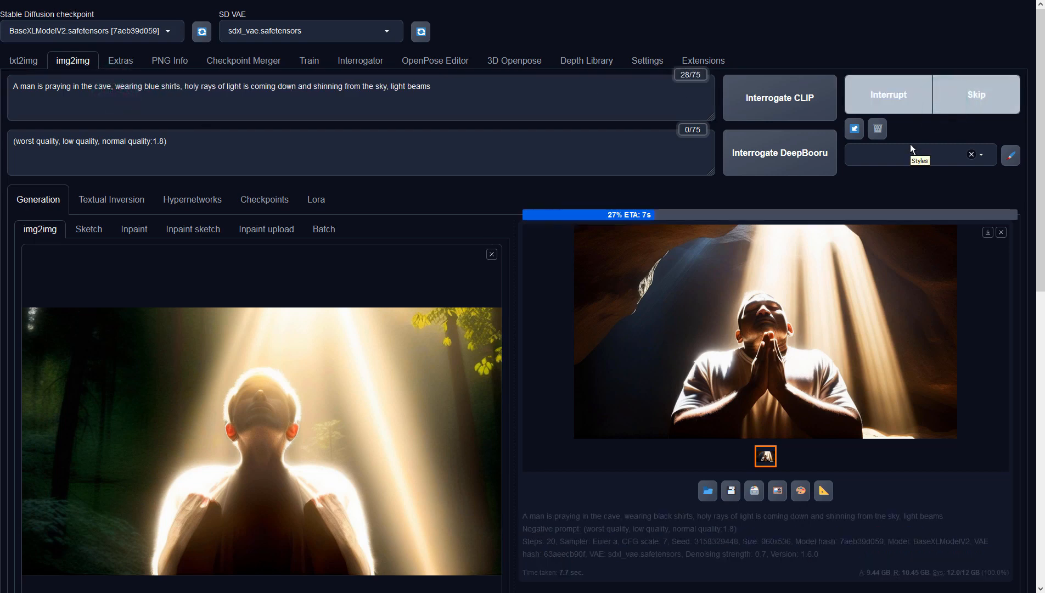
pyautogui.click(888, 269)
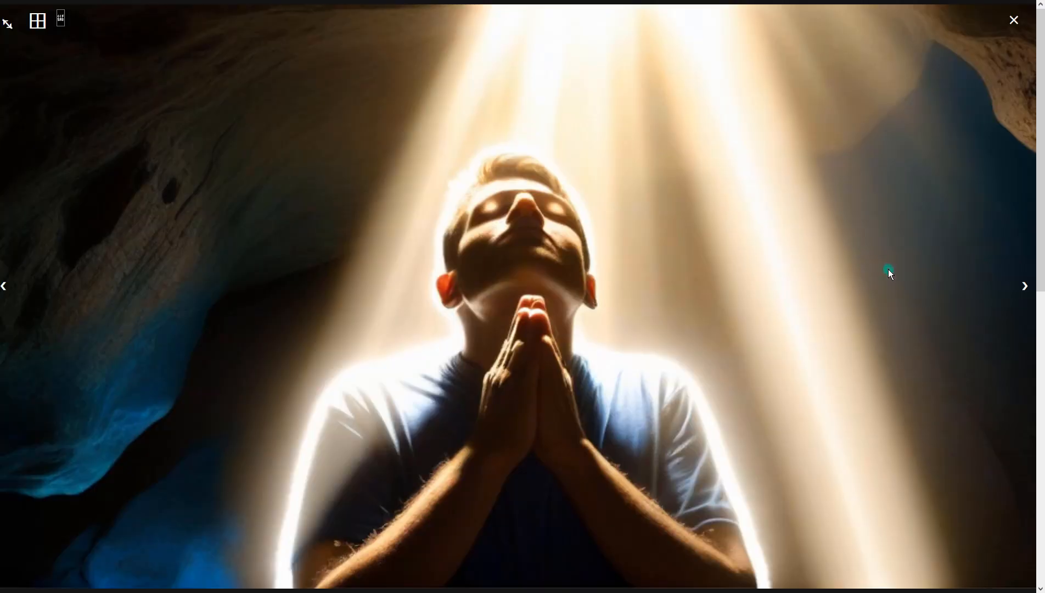
pyautogui.click(888, 268)
# Feed the latest blue-shirts result back as the input image twice, generating a new version and viewing it enlarged each time
pyautogui.click(777, 490)
pyautogui.click(905, 94)
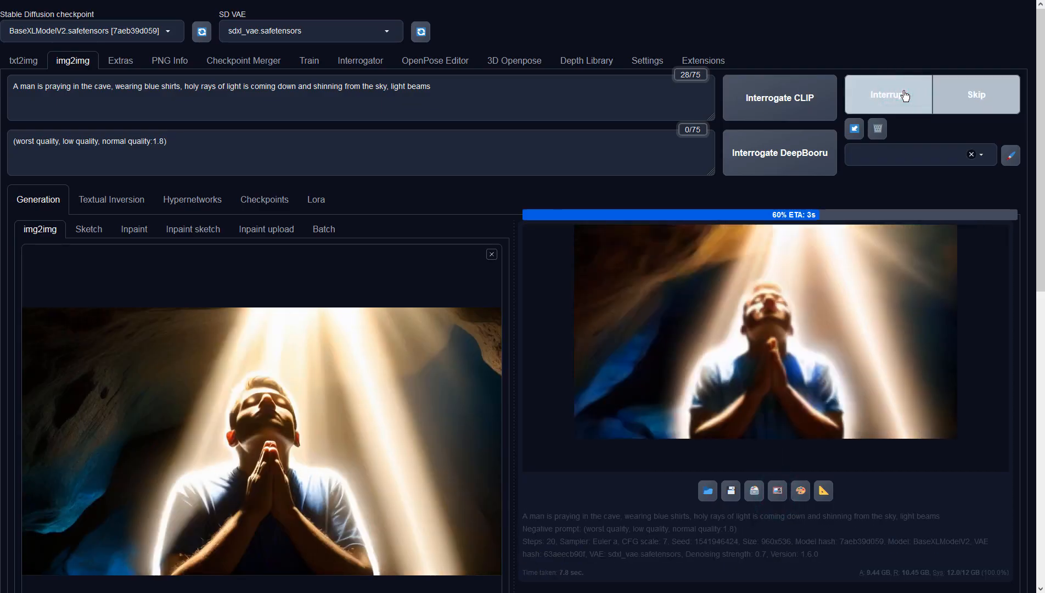
pyautogui.click(884, 259)
pyautogui.click(883, 259)
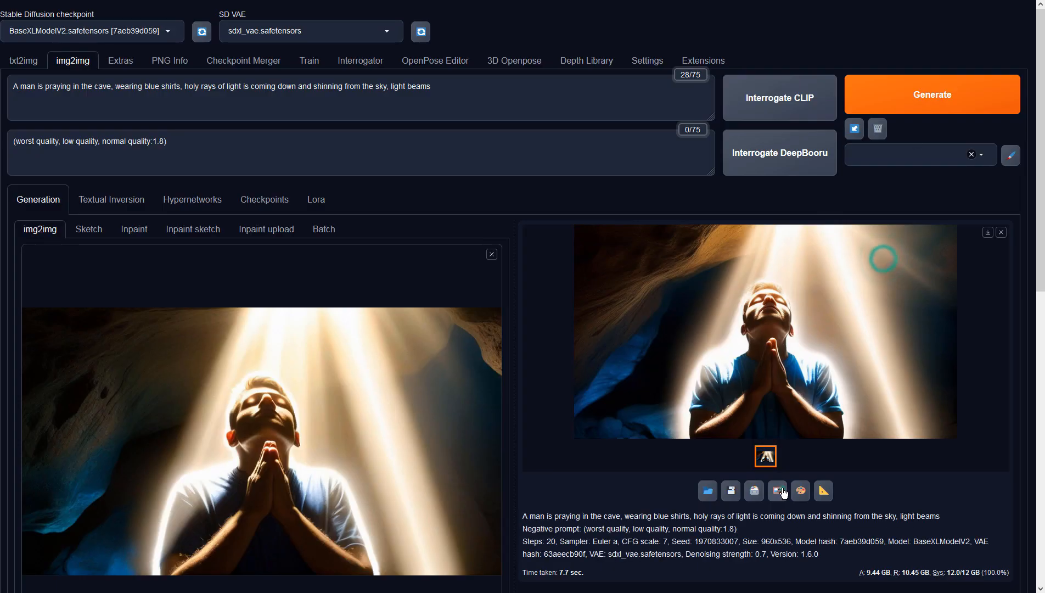
pyautogui.click(777, 490)
pyautogui.click(899, 92)
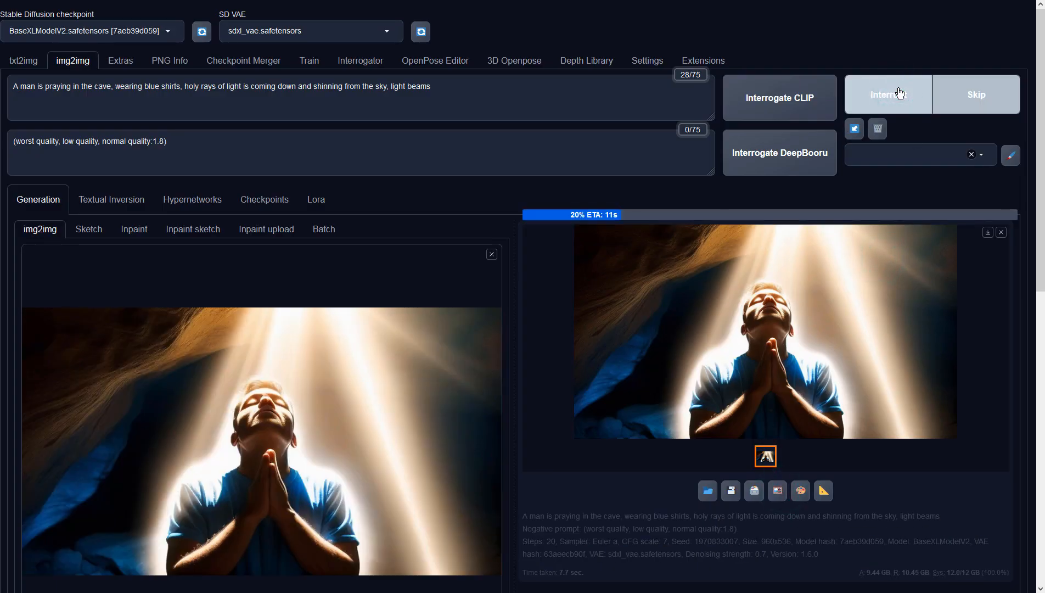
pyautogui.click(913, 274)
pyautogui.click(912, 270)
# Add "head looking down," after "wearing blue shirts," in the img2img prompt and generate the image
pyautogui.click(185, 86)
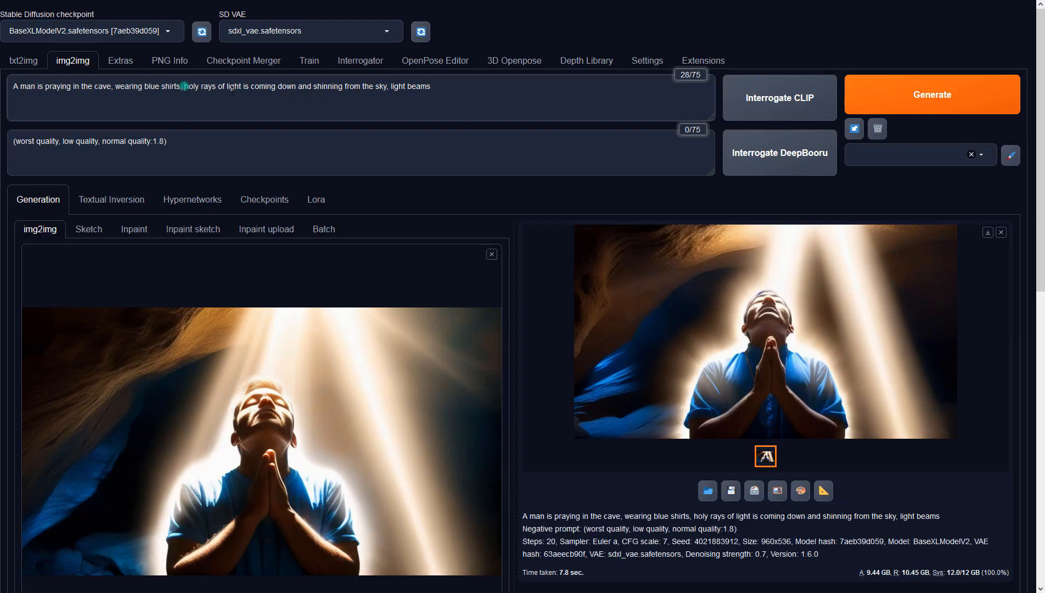
pyautogui.write('head looking down,')
pyautogui.click(922, 96)
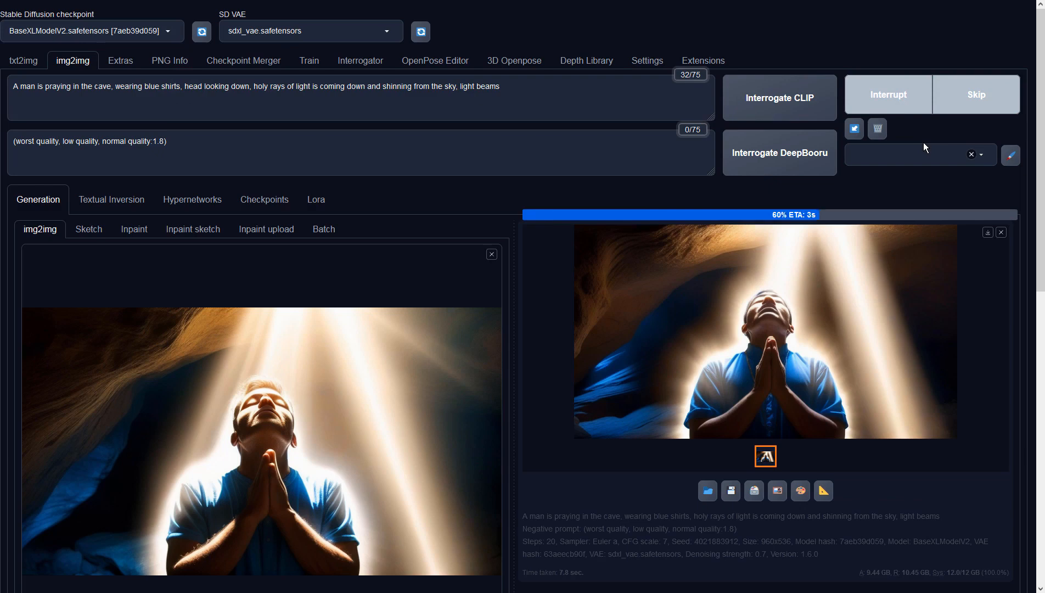
# Copy the full img2img prompt with "head looking down" over the txt2img prompt and generate a new depth ControlNet image
pyautogui.moveTo(64, 87); pyautogui.dragTo(562, 96)
pyautogui.click(23, 60)
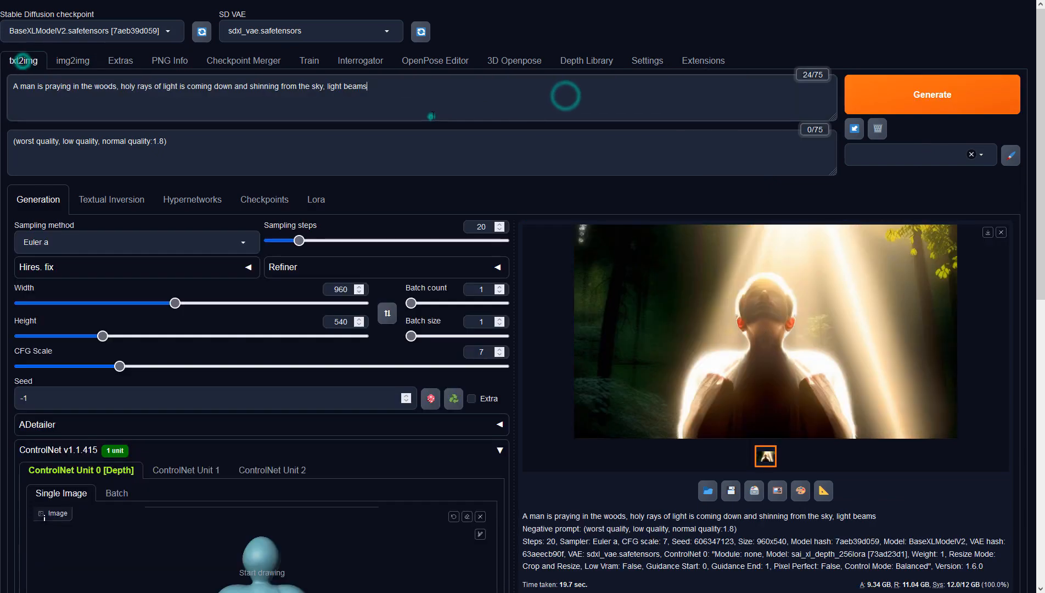
pyautogui.hotkey('ctrl', 'a')
pyautogui.write('A man is praying in the cave, wearing blue shirts, head looking down, holy rays of light is coming down and shinning from the sky, light beams')
pyautogui.click(893, 106)
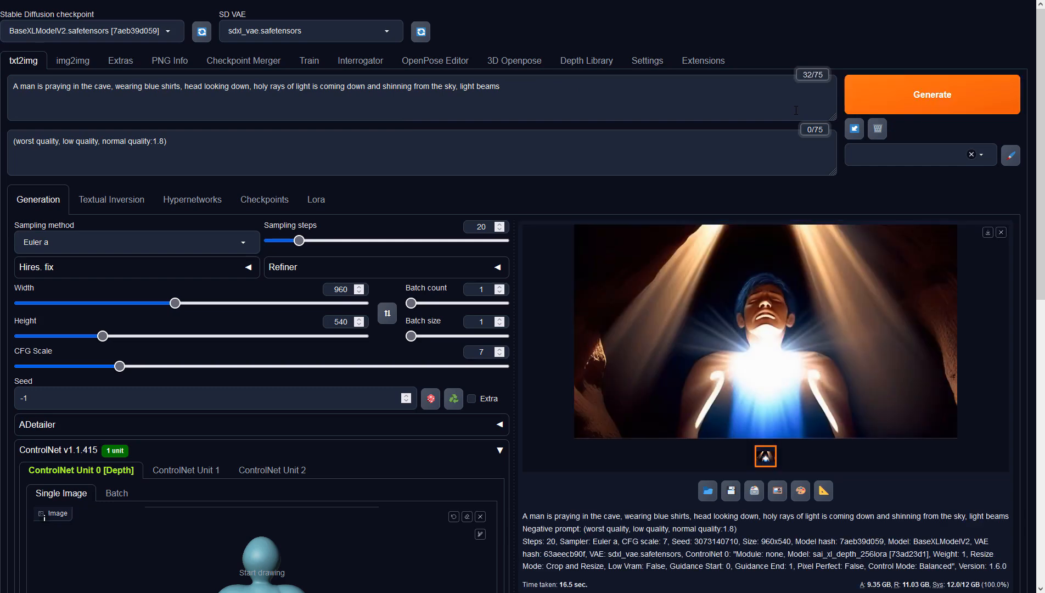
# Send the new txt2img cave image to img2img and generate a version from it
pyautogui.click(777, 491)
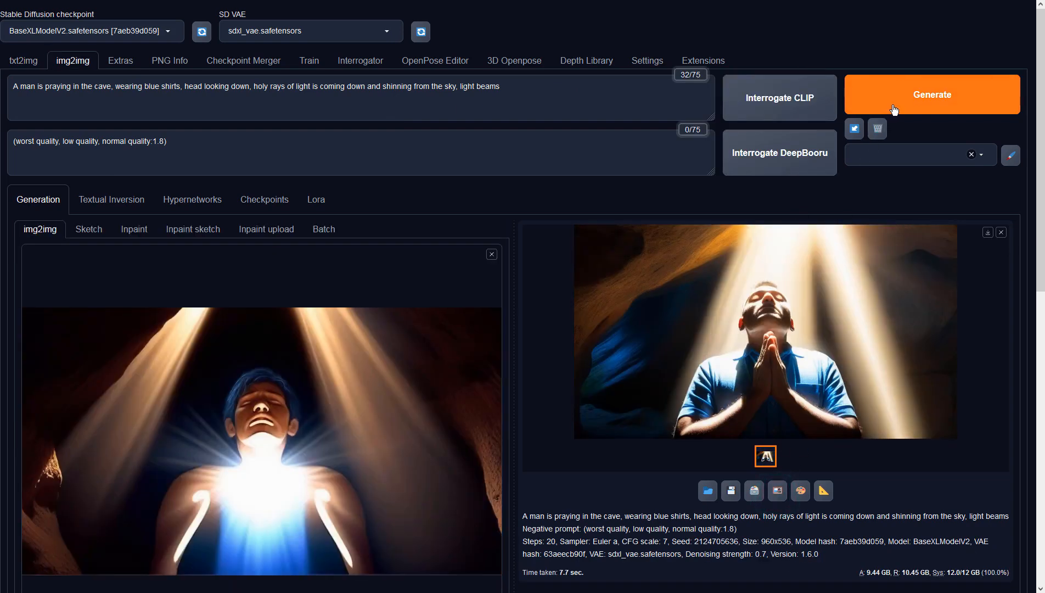
pyautogui.click(893, 110)
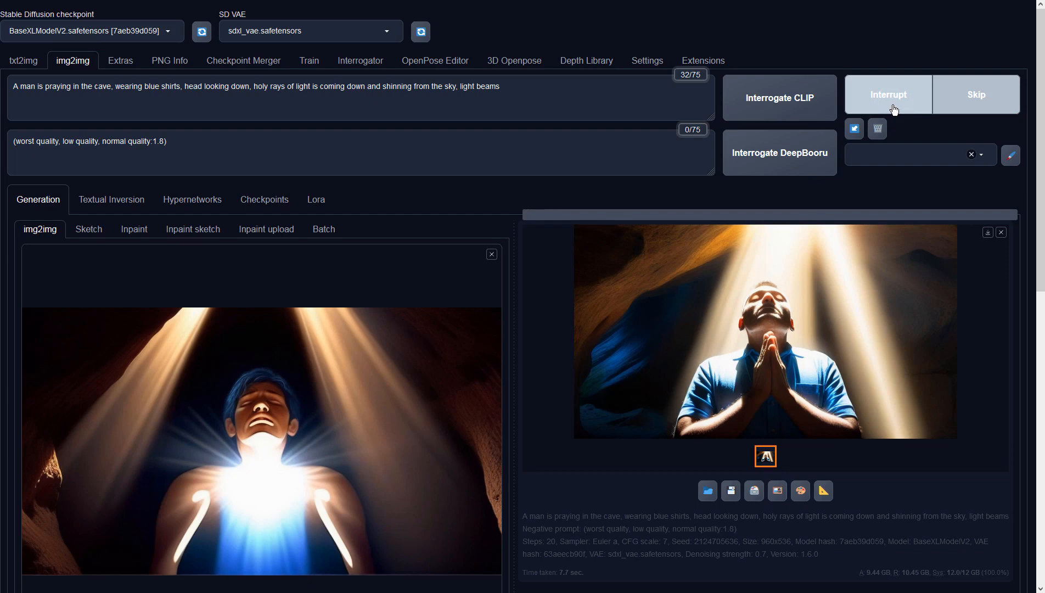